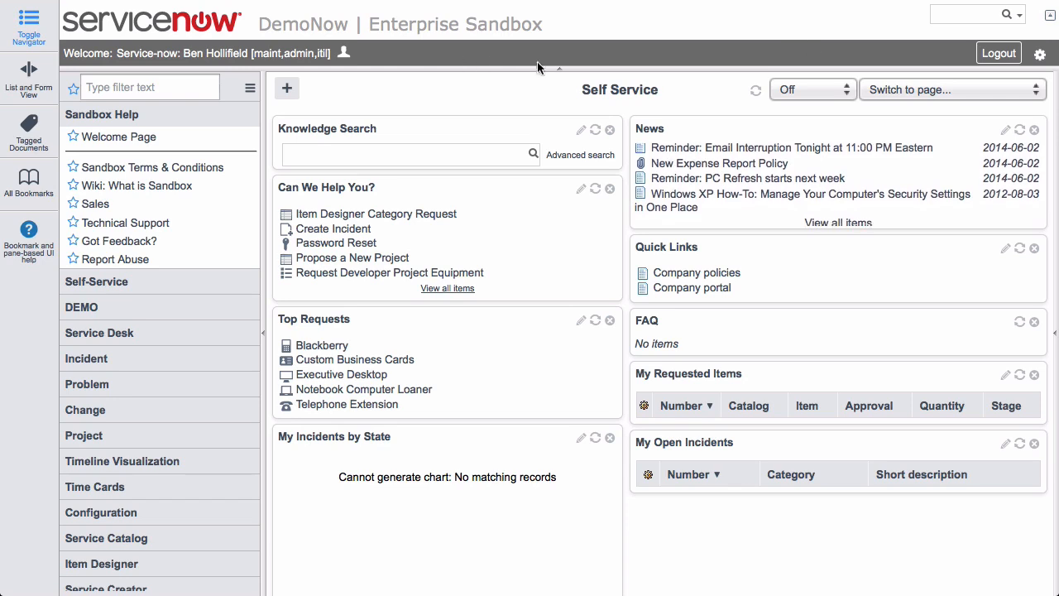
- Start a Create Incident request and describe the issue as "screen on my iphone is broken"
click(356, 236)
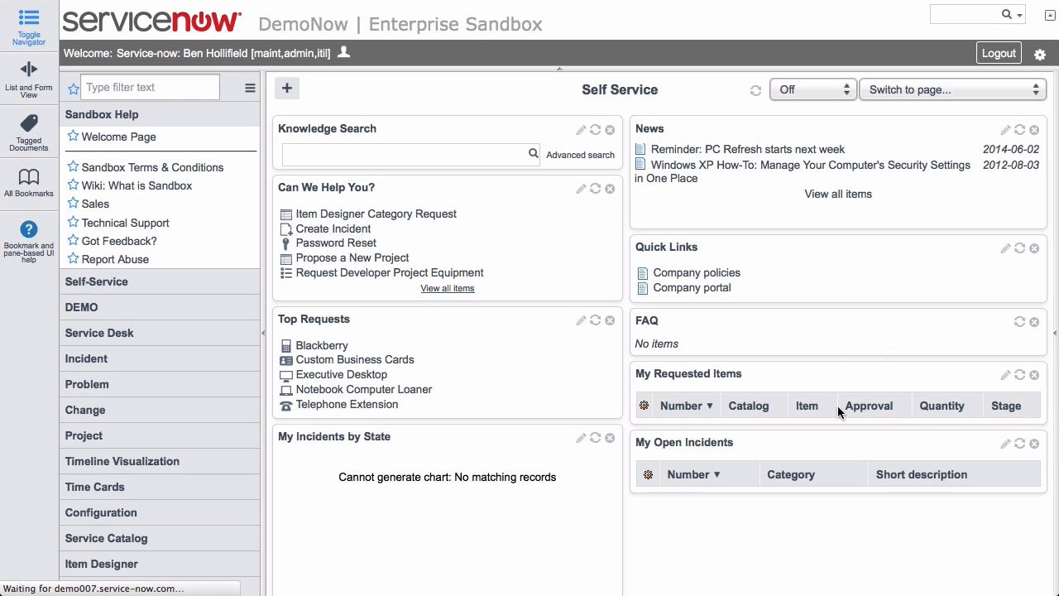
click(476, 305)
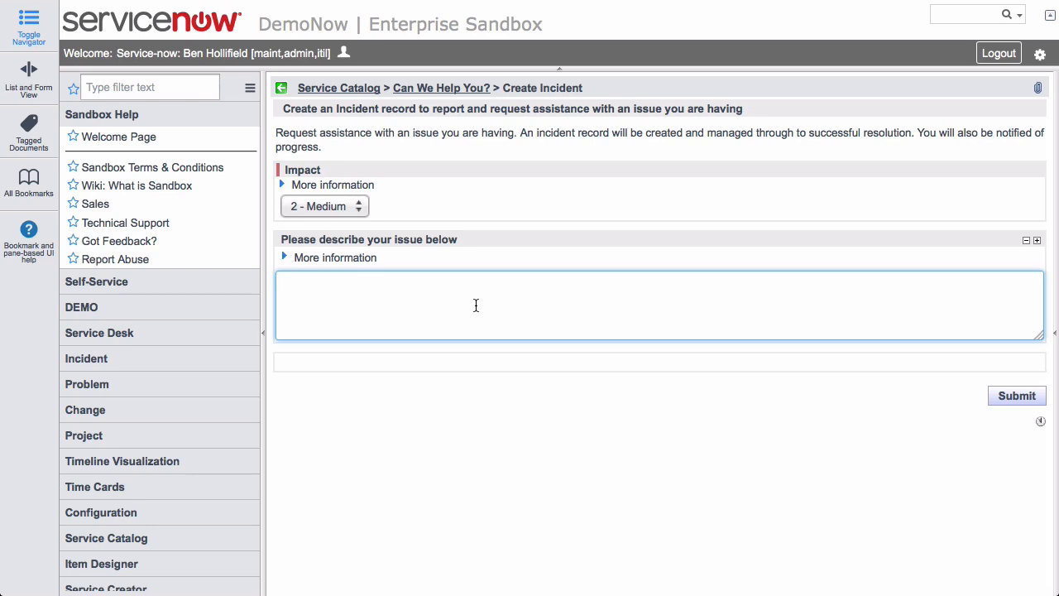
text(screen on my)
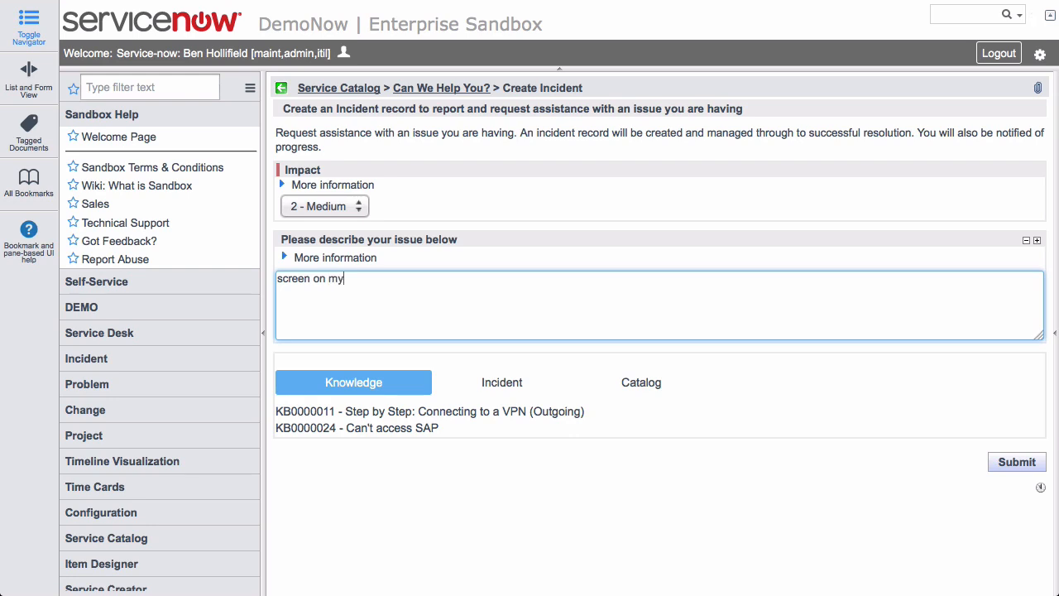
text( iphone is broken)
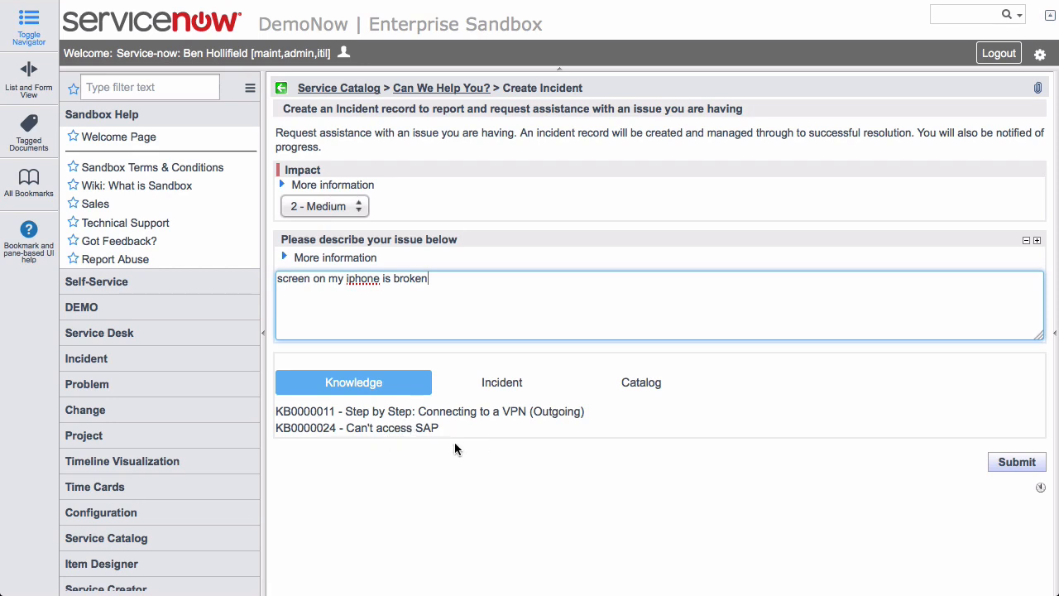
- Review the related incidents and catalog items suggested for the issue, and preview the Apple iPhone 5 item
click(498, 384)
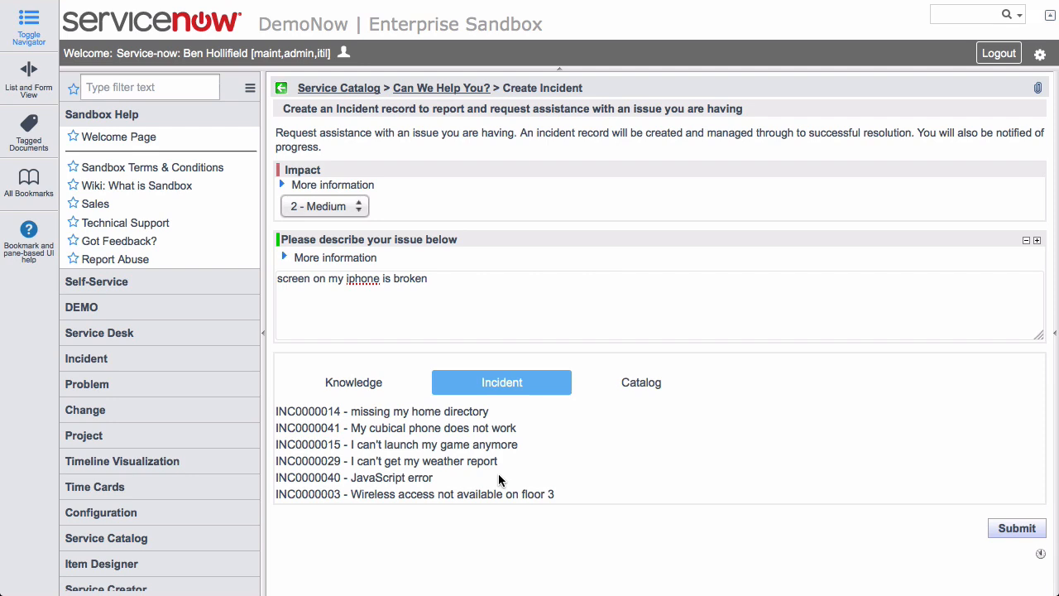
click(636, 388)
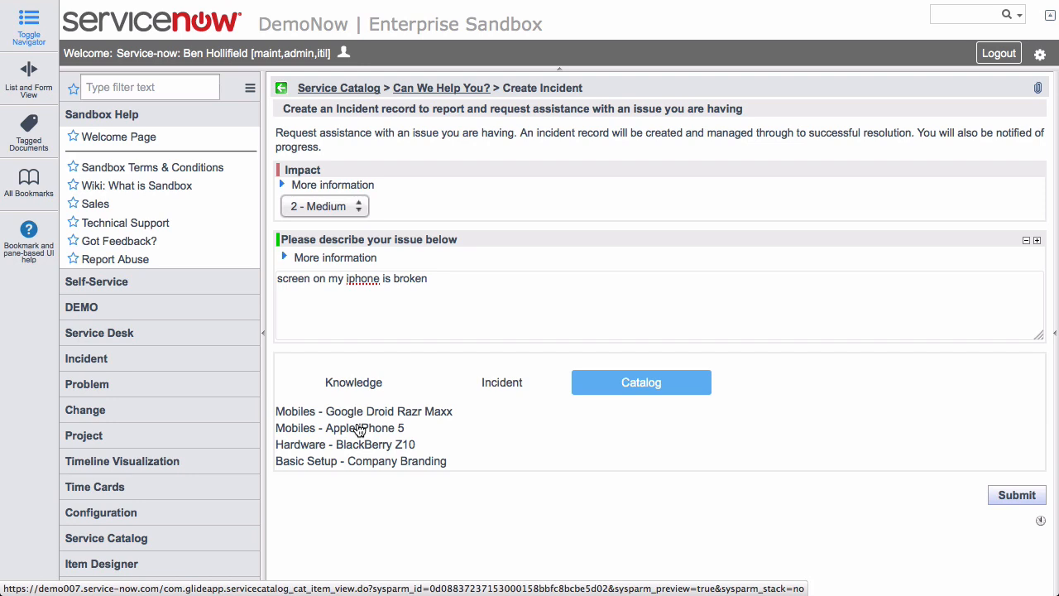
click(360, 428)
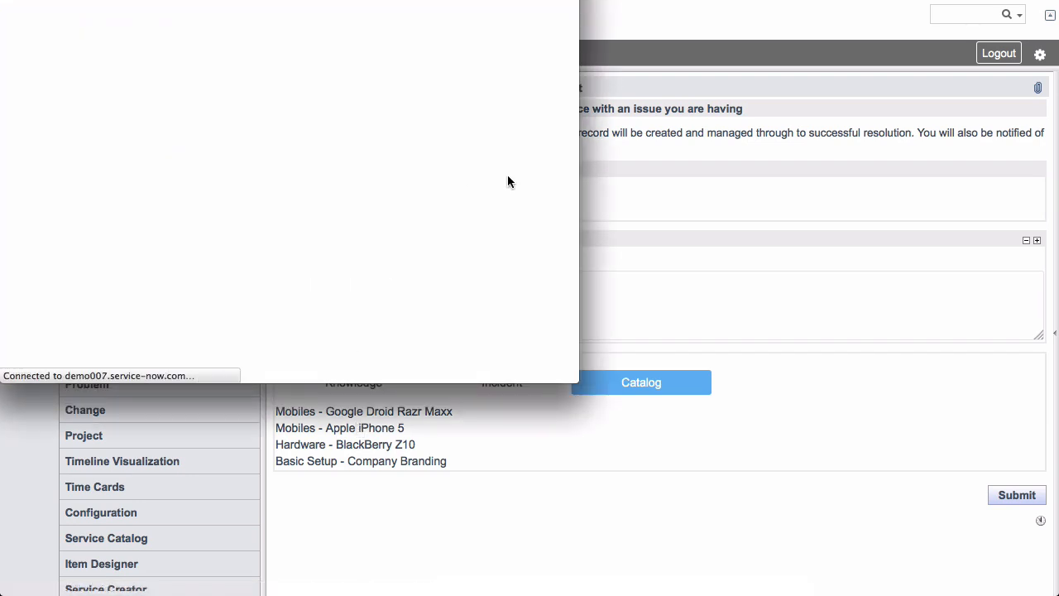
key(super+w)
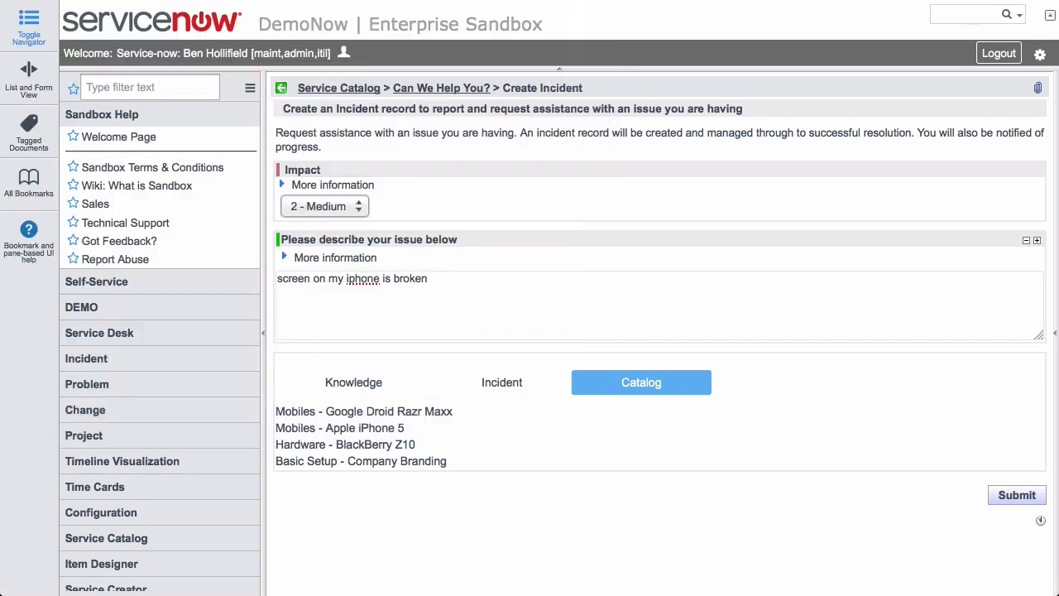
- Open a blank incident record form through the navigator filter
click(116, 94)
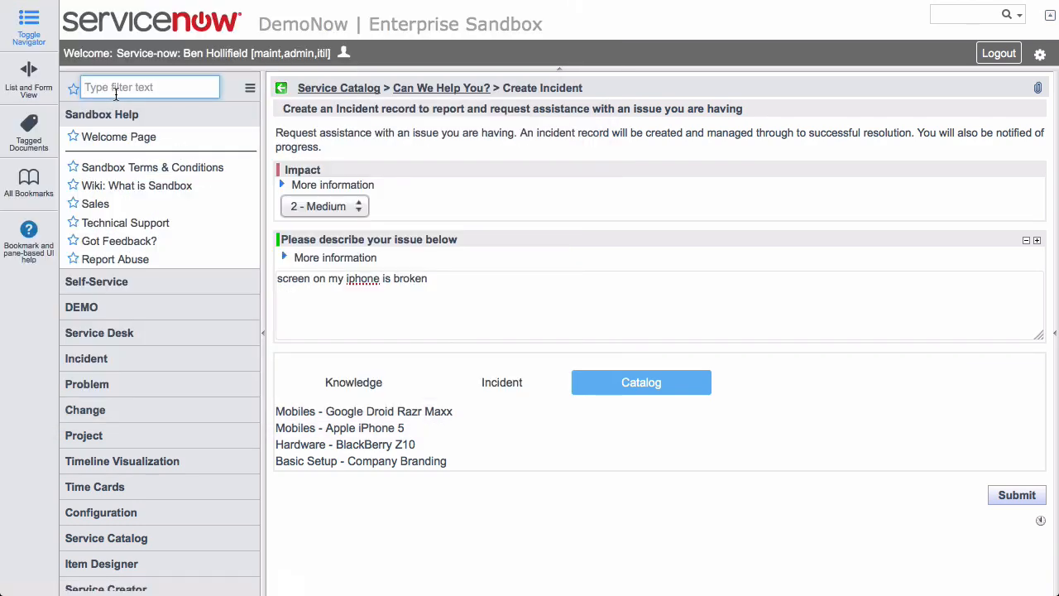
text(incident.list)
key(Return)
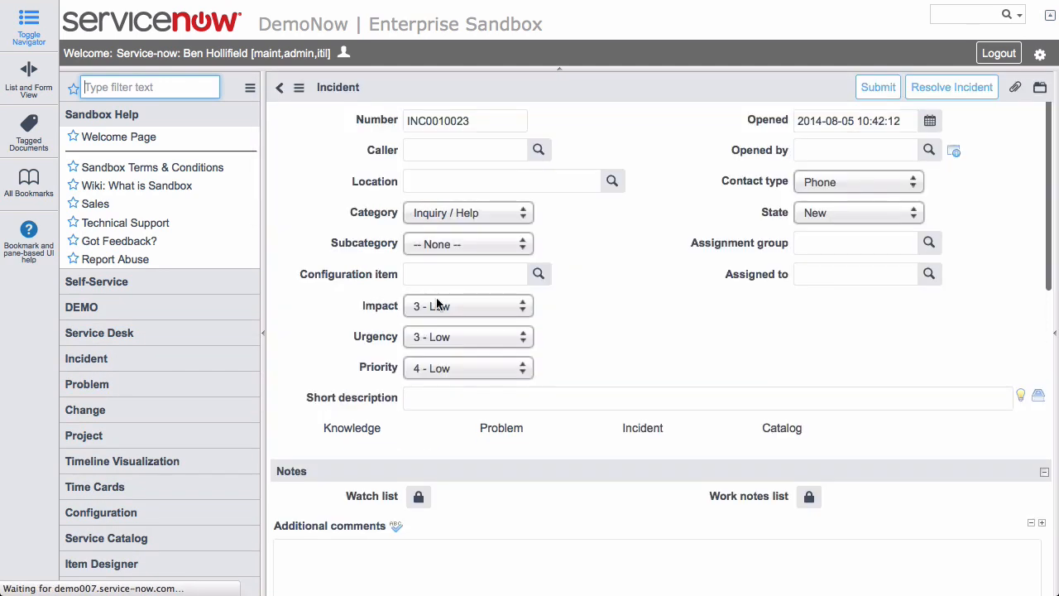
- Enter the short description "email is down" and check the related problem and incident results
click(482, 390)
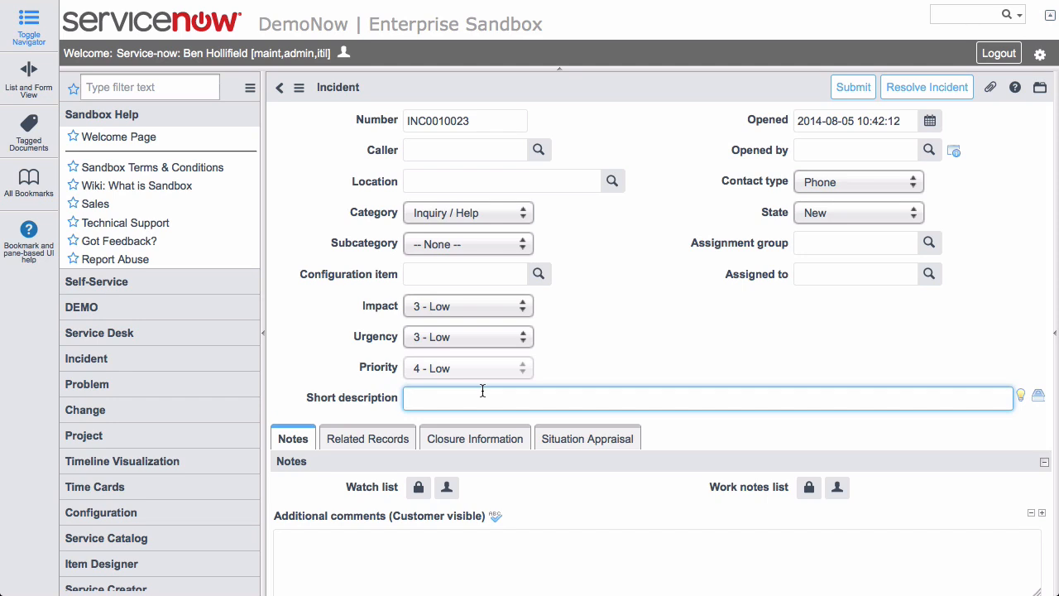
text(email is down)
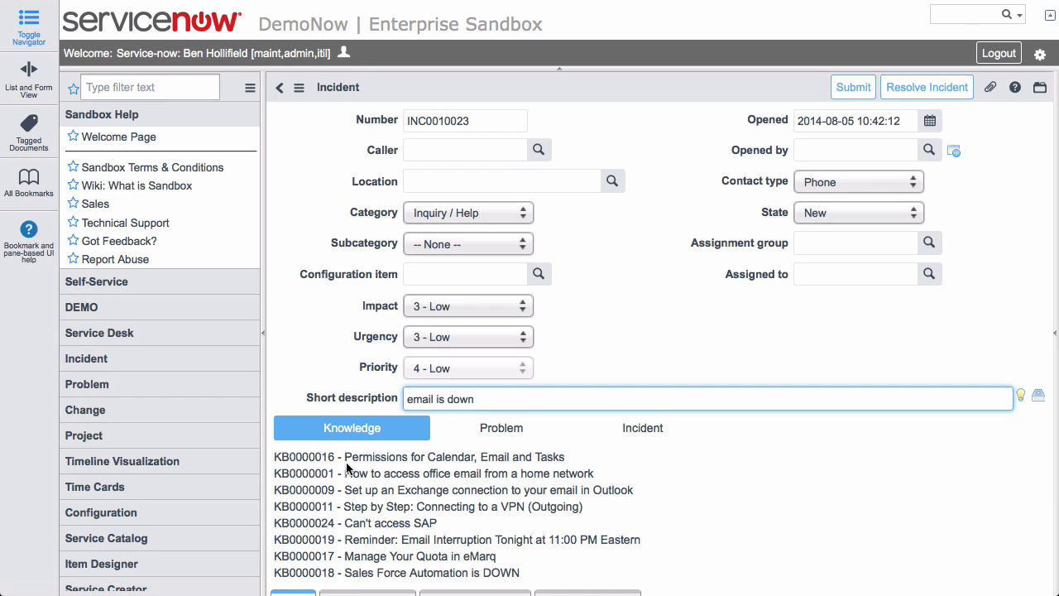
click(490, 427)
click(649, 429)
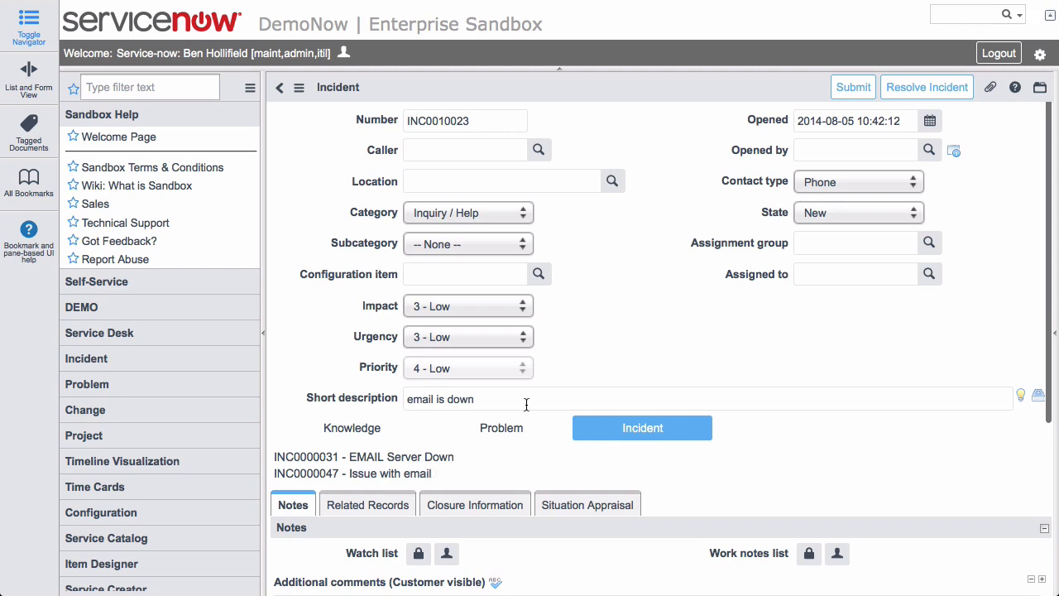
- Replace the short description with "sap outage" and check the related problem and knowledge results
drag(531, 402, 409, 389)
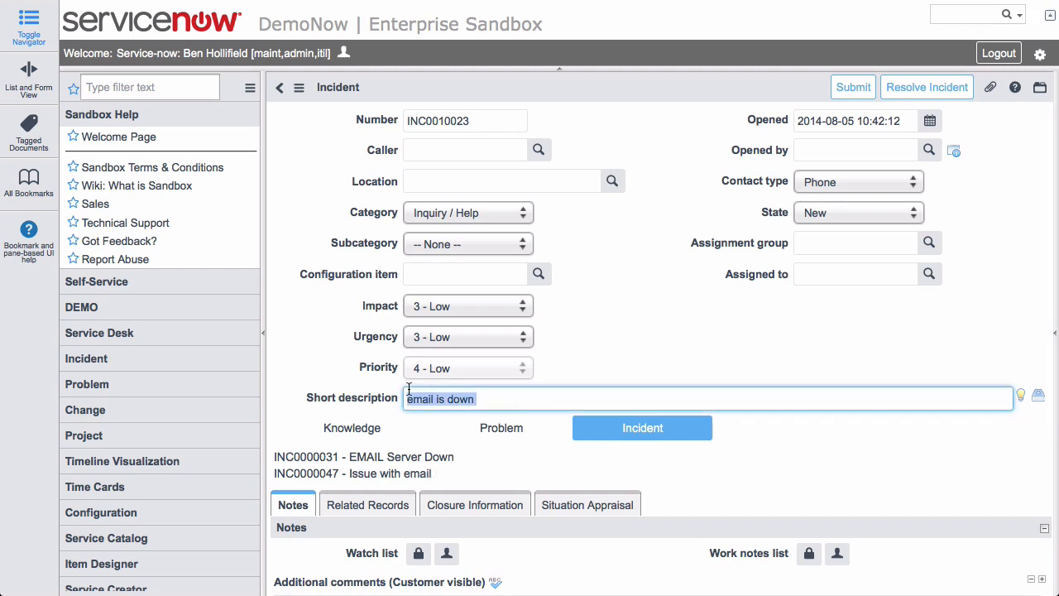
text(sap outage)
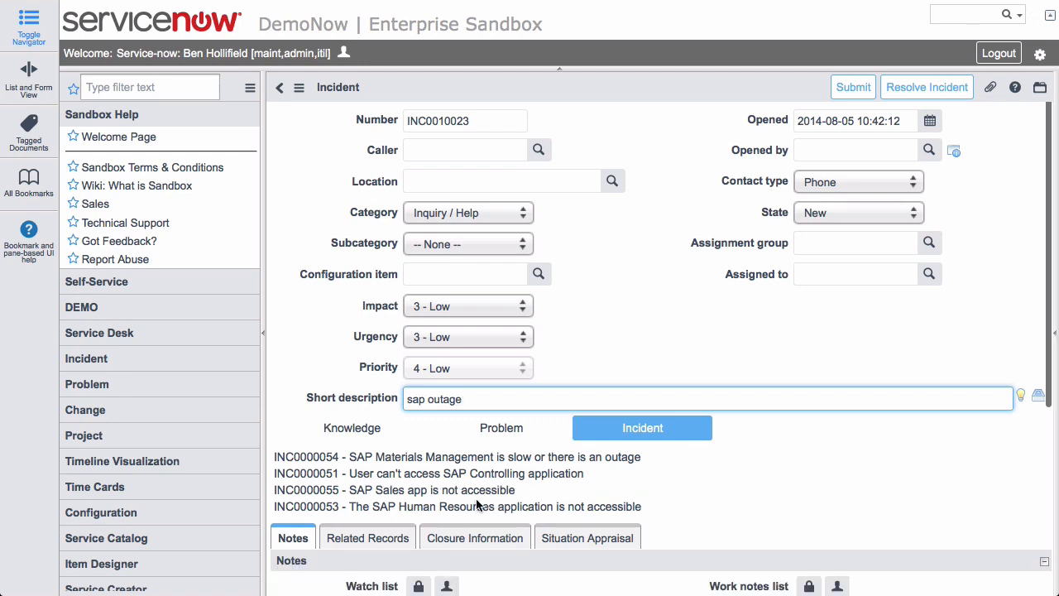
click(509, 430)
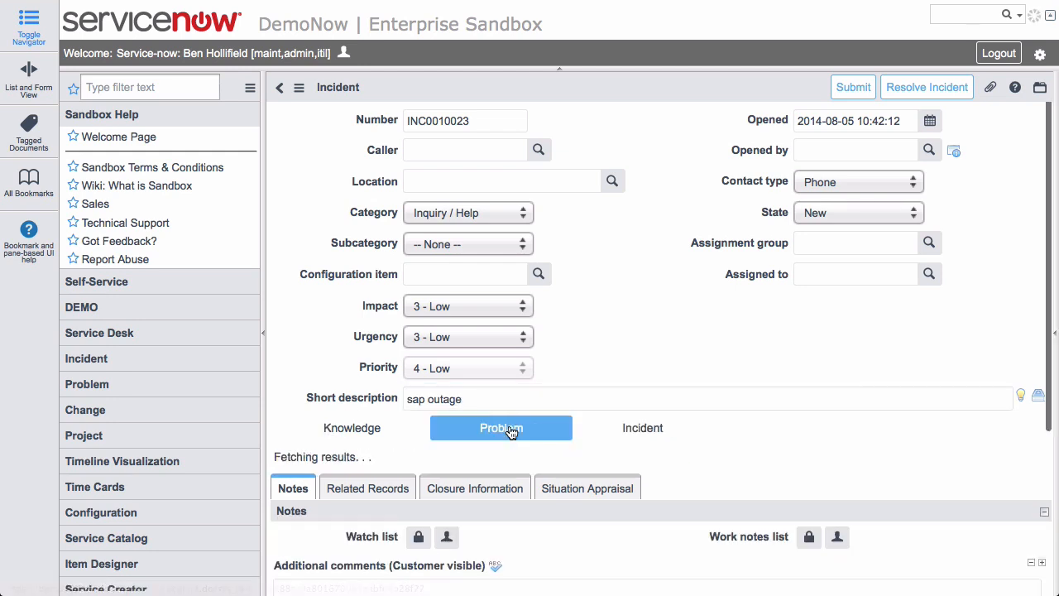
click(363, 435)
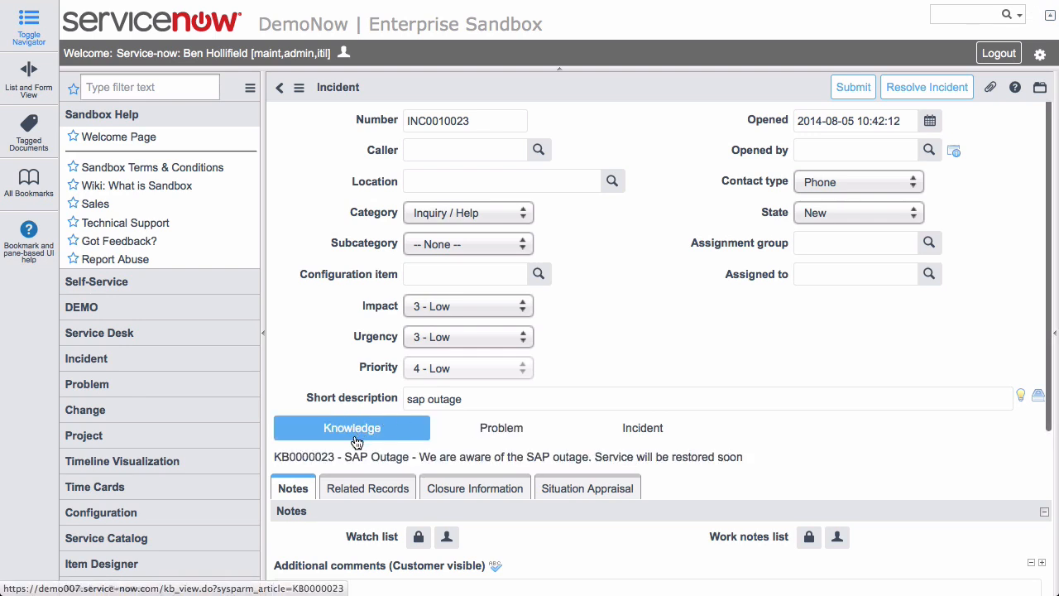
- Read the suggested knowledge article about the SAP outage, and return to the incident form
click(489, 460)
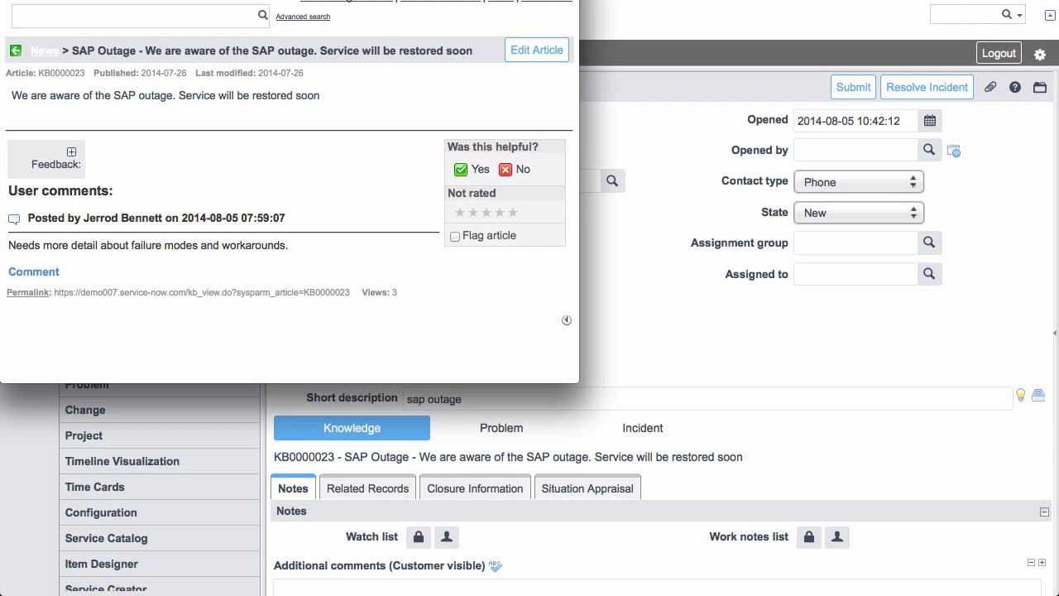
key(super+w)
click(571, 403)
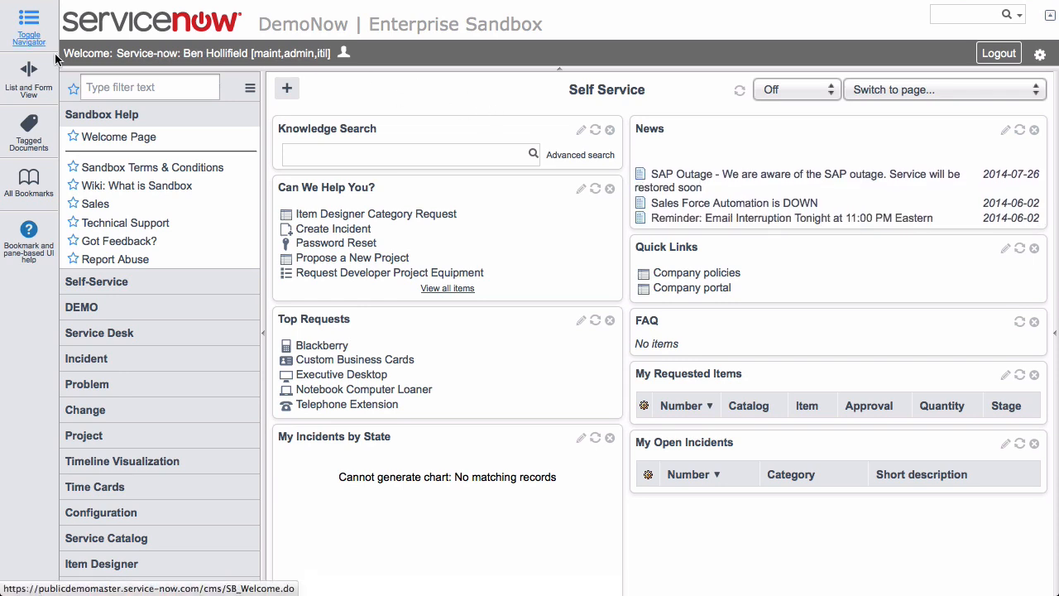
- Filter the navigator for "dynami" and open the Dynamic KB Search Properties
click(136, 83)
text(dynami)
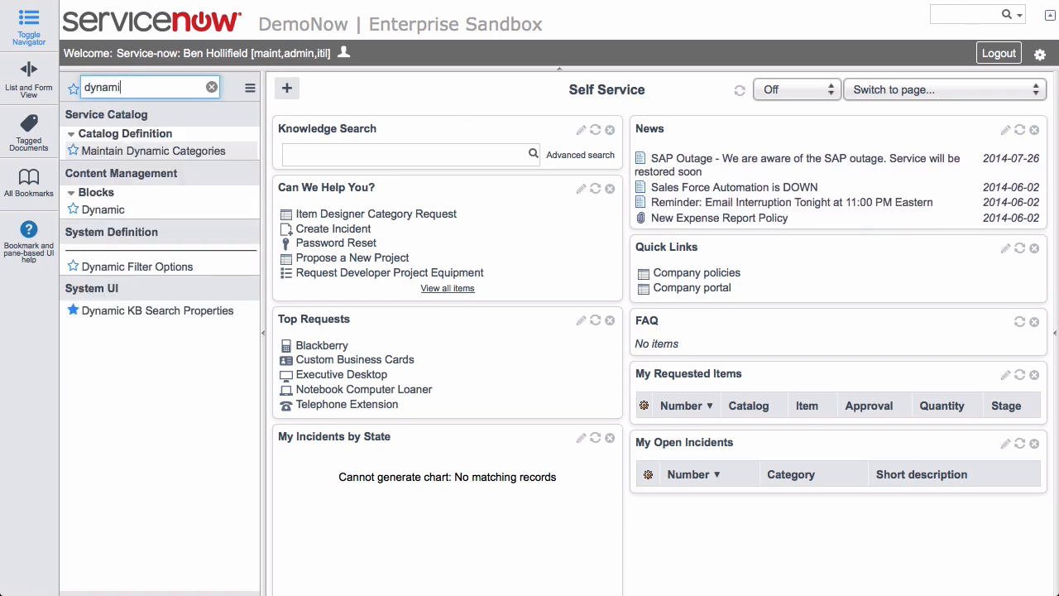
click(135, 311)
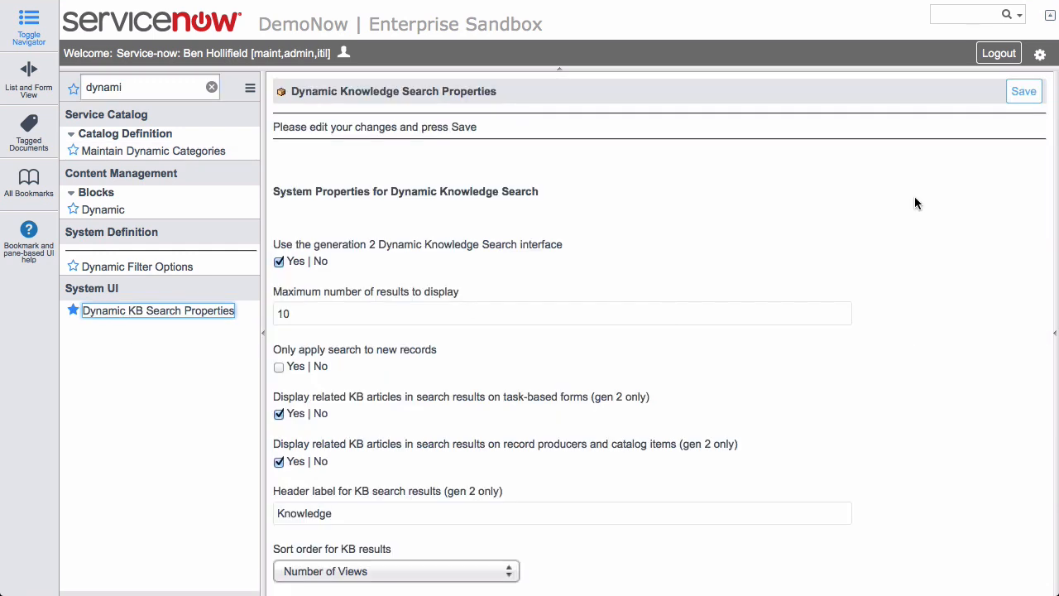
- Examine the generation 2 interface, result limit, new-records and related KB article display properties
scroll(915, 197, down, 1)
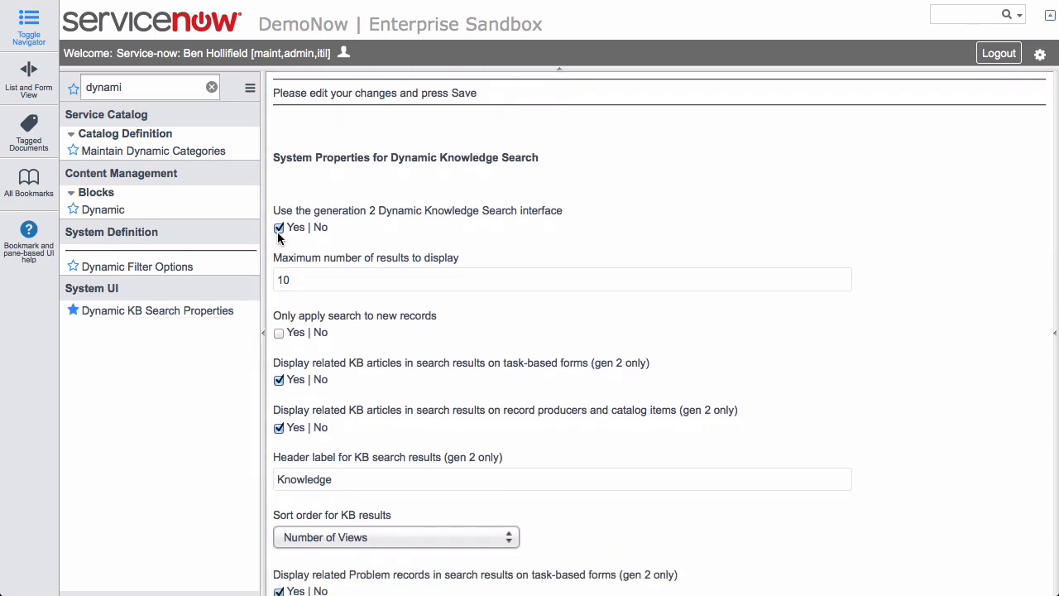
scroll(856, 238, down, 3)
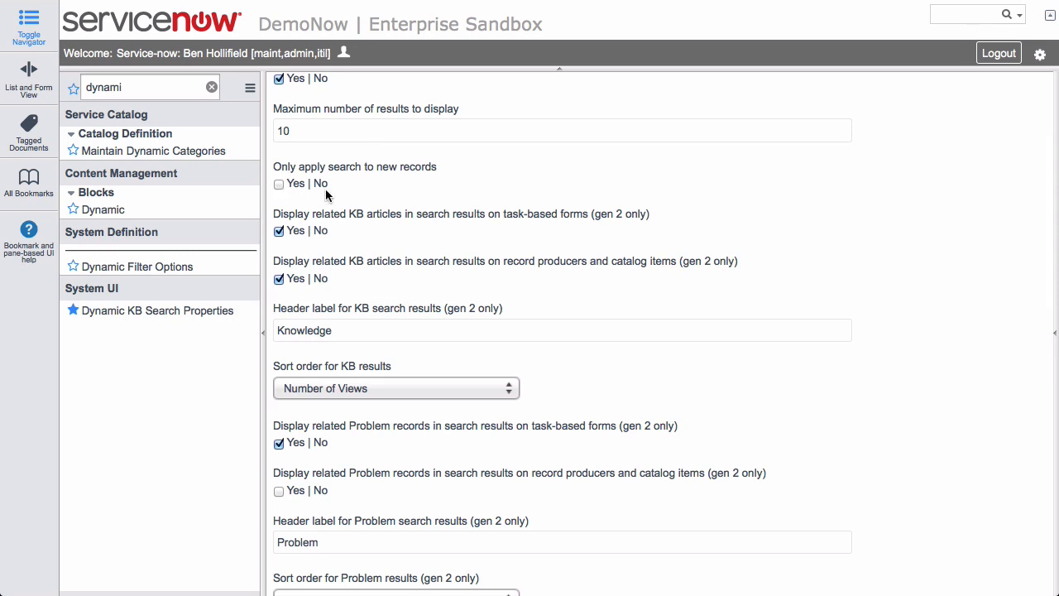
scroll(691, 178, down, 2)
scroll(690, 183, down, 2)
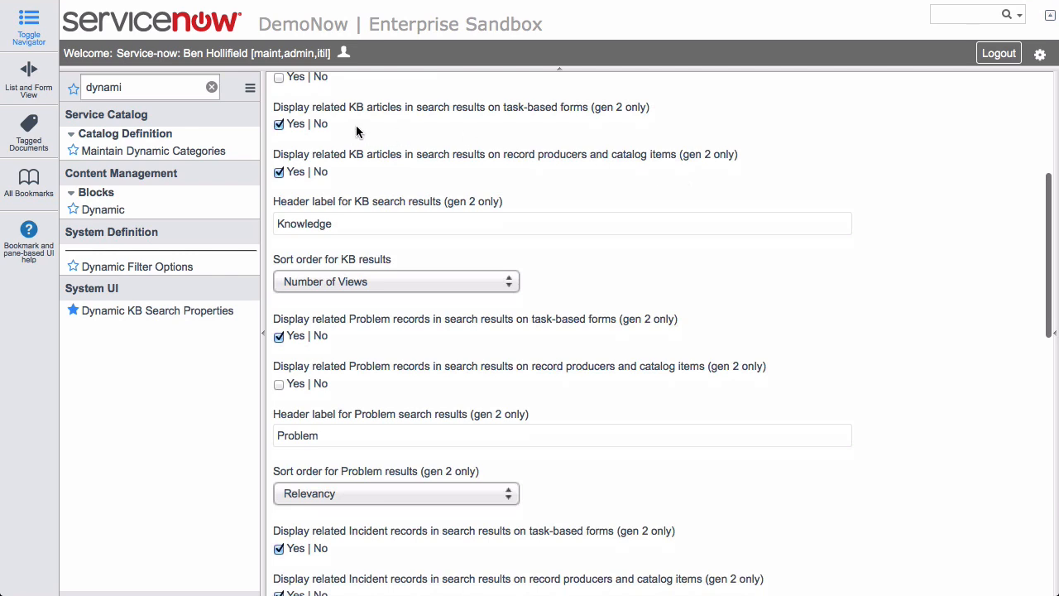
click(501, 107)
click(501, 106)
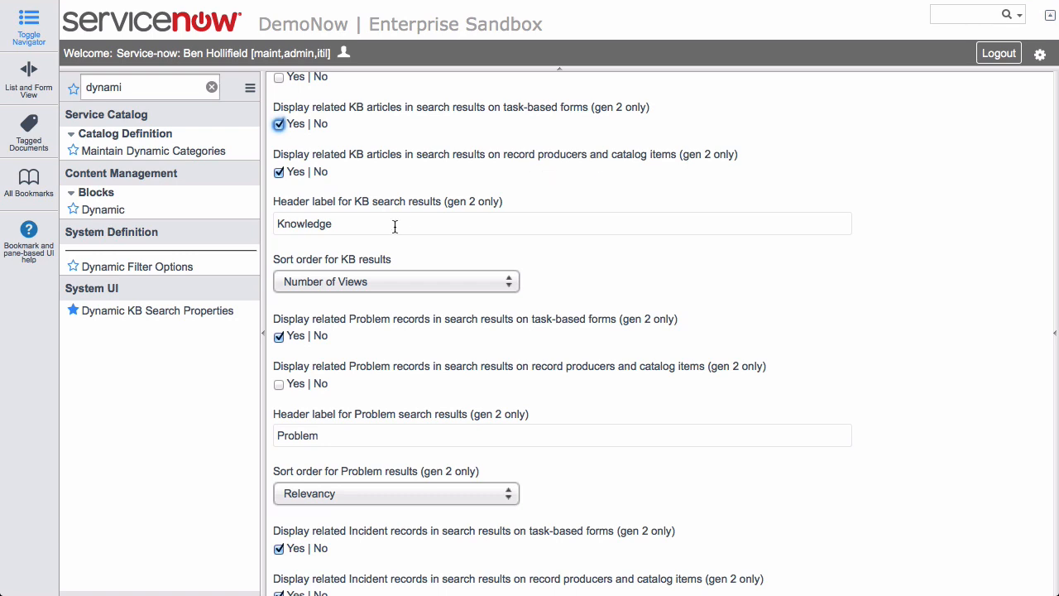
- Inspect the header label for KB search results and the available sort orders for KB results
double_click(338, 233)
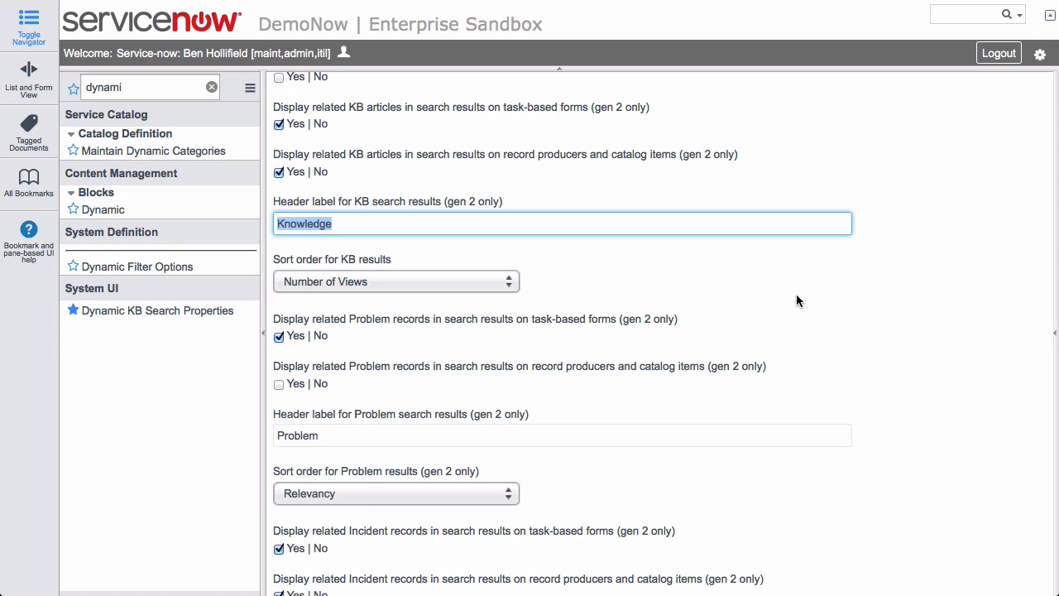
click(412, 222)
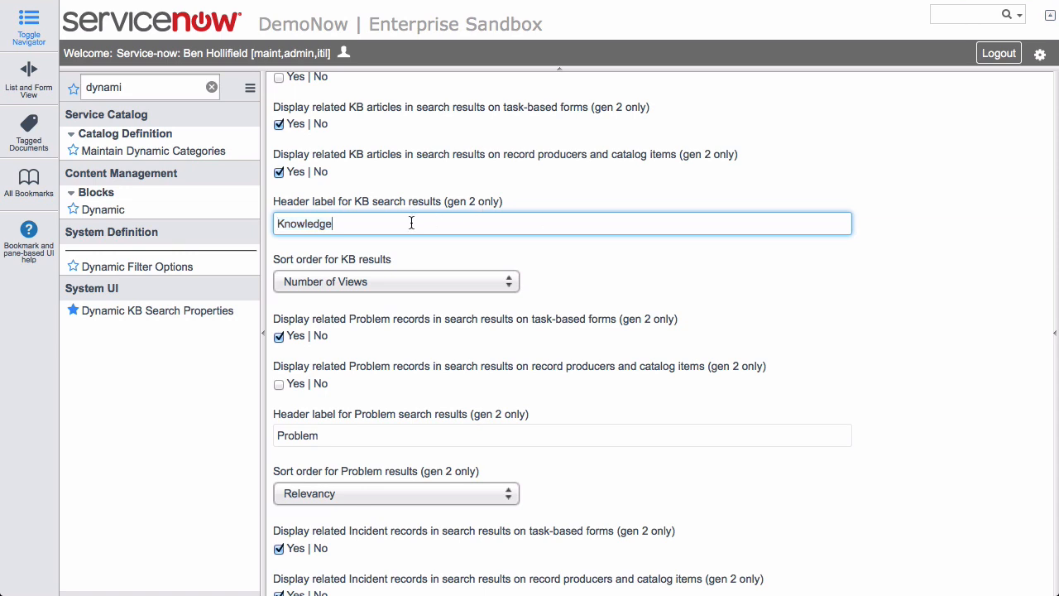
double_click(294, 224)
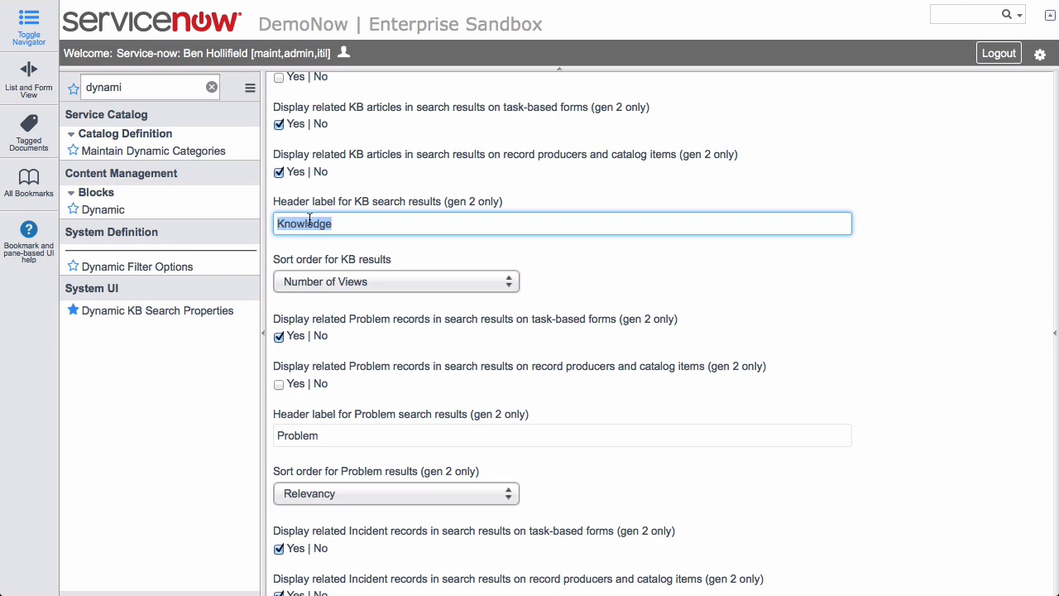
click(509, 283)
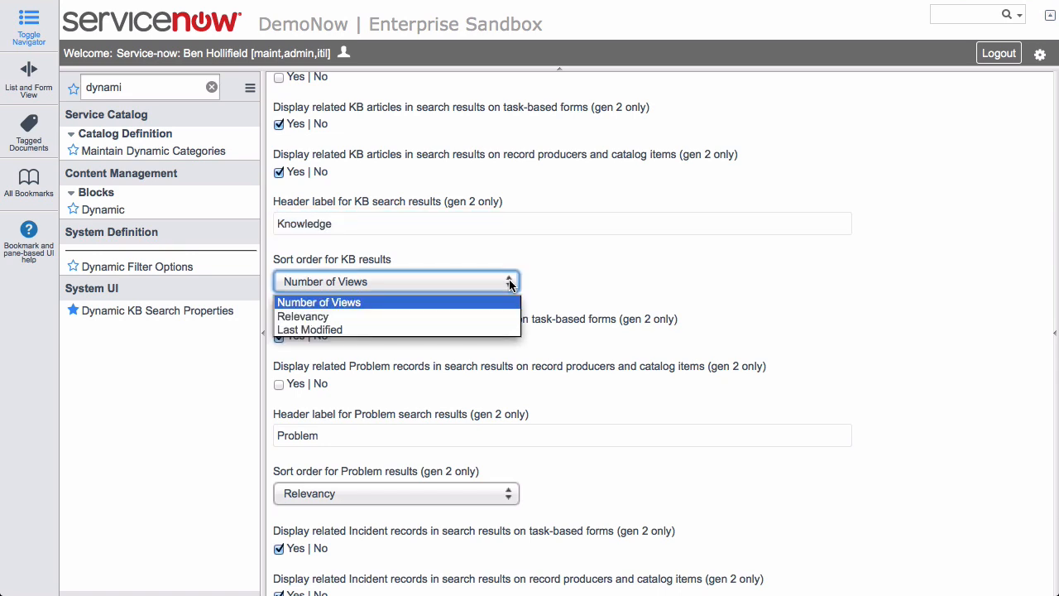
click(509, 284)
- Examine the display, header label and sort order properties for Problem, Incident and Service Catalog results
scroll(778, 281, down, 3)
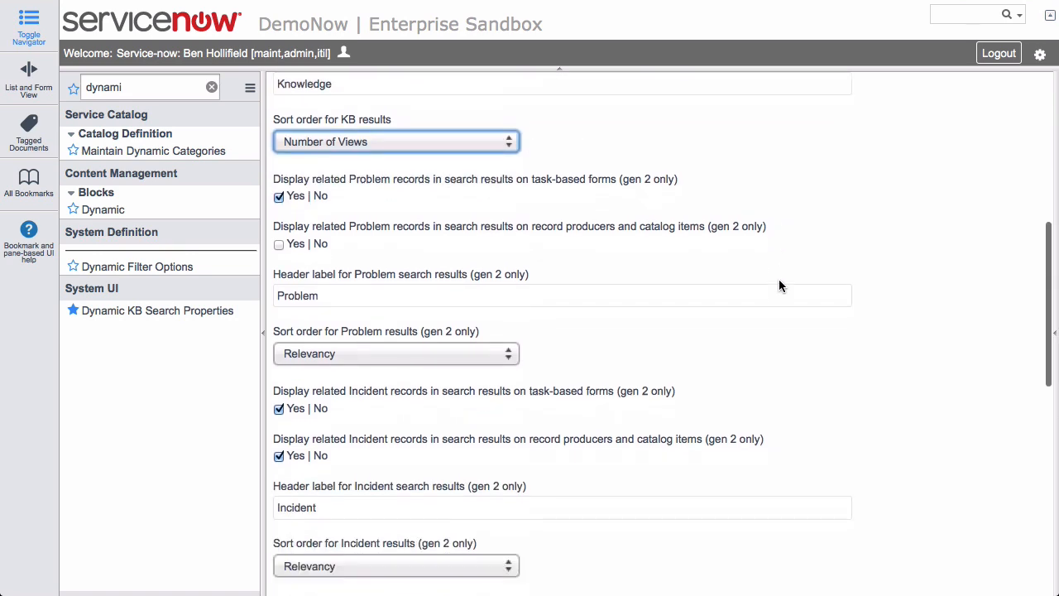
click(509, 327)
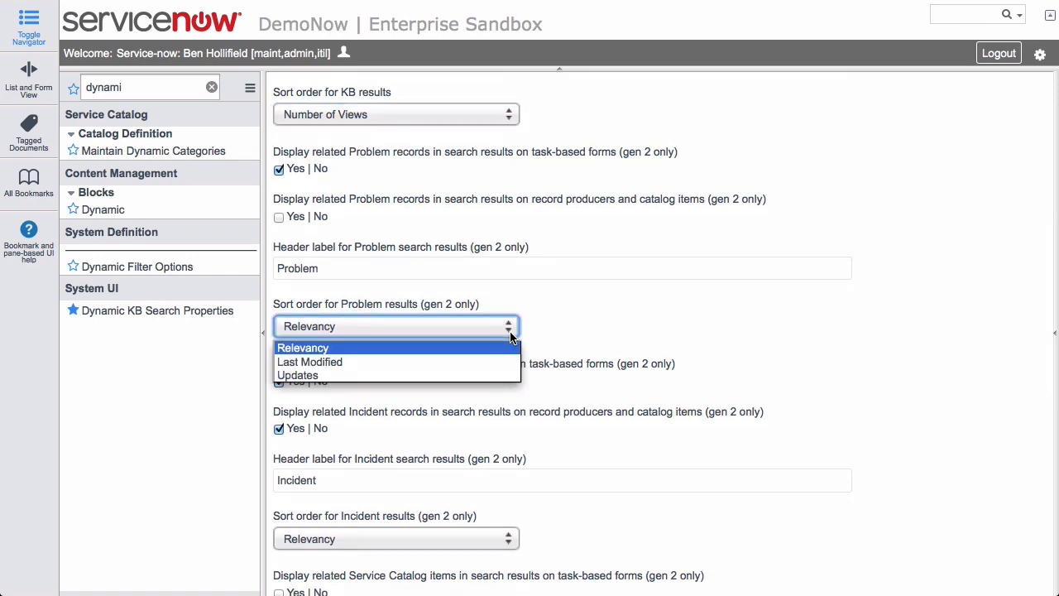
click(511, 331)
scroll(711, 322, down, 3)
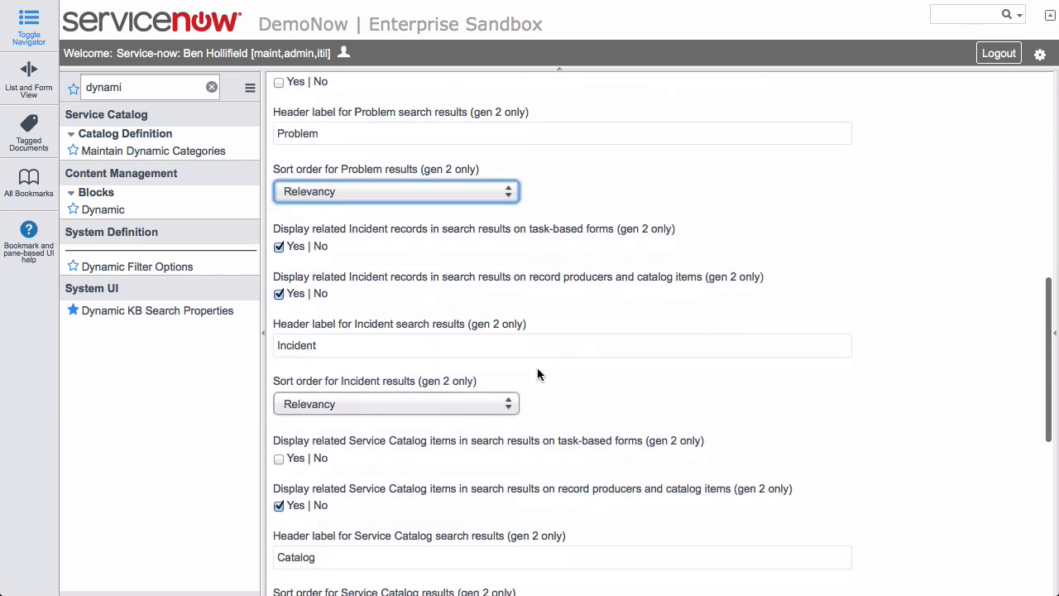
click(510, 403)
click(510, 404)
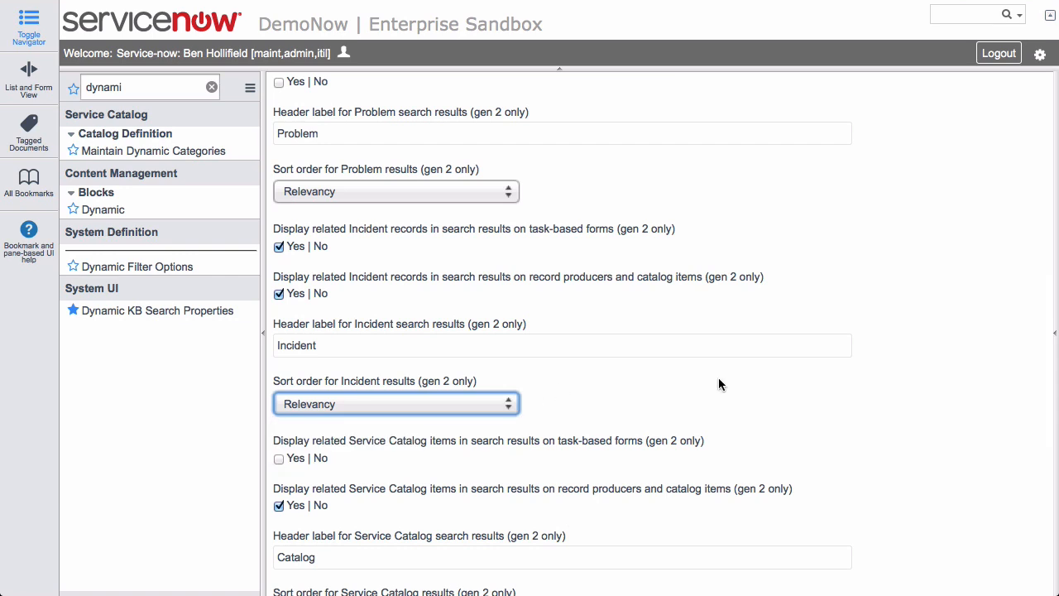
scroll(718, 378, down, 3)
scroll(719, 384, down, 2)
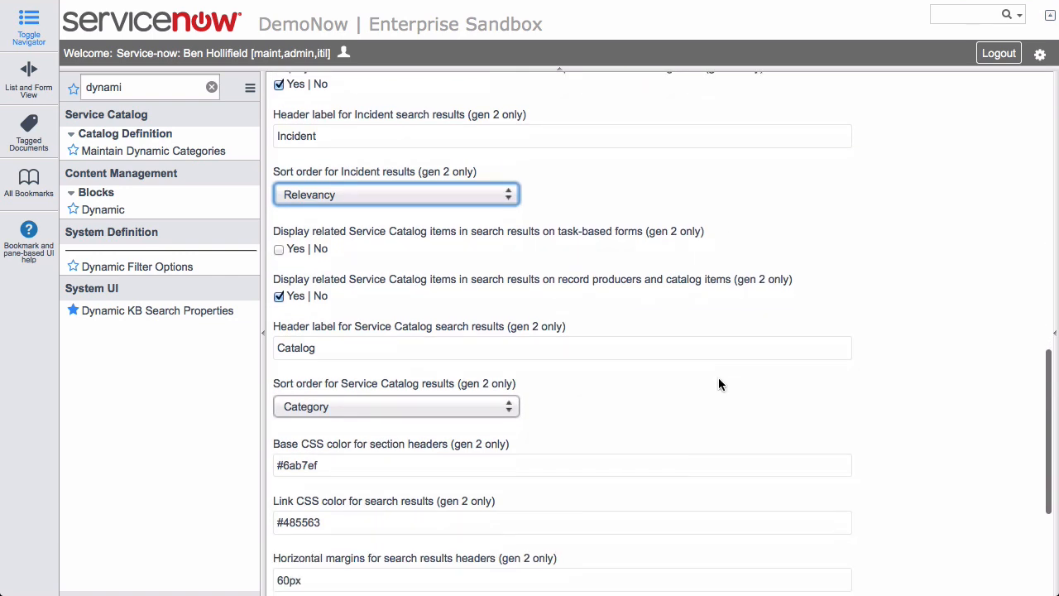
click(511, 400)
click(512, 401)
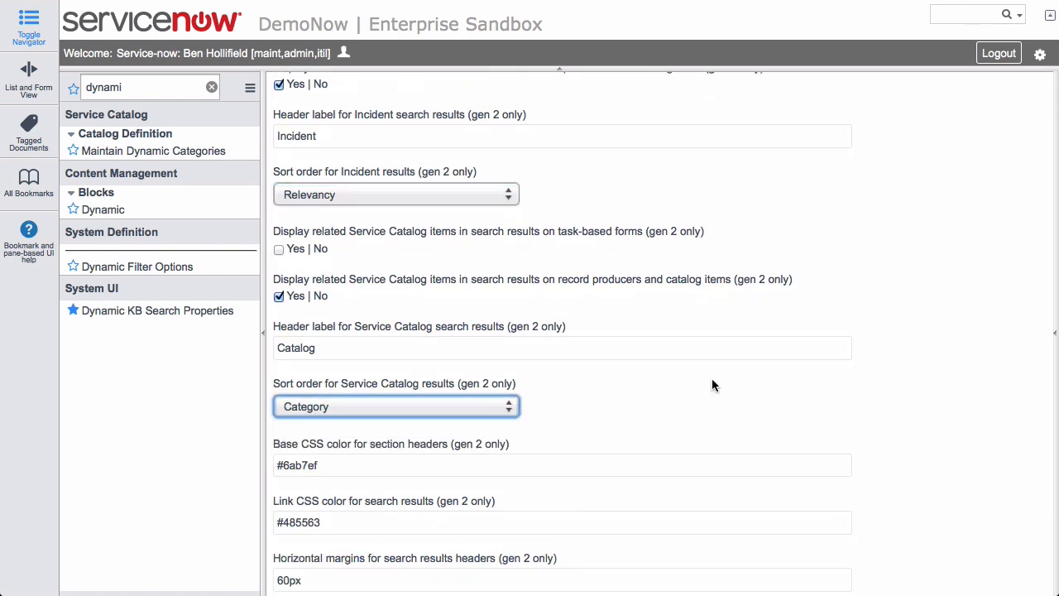
- Examine the section header color, search result link color and header margin properties for the generation 2 search results
scroll(711, 379, down, 1)
scroll(711, 385, down, 5)
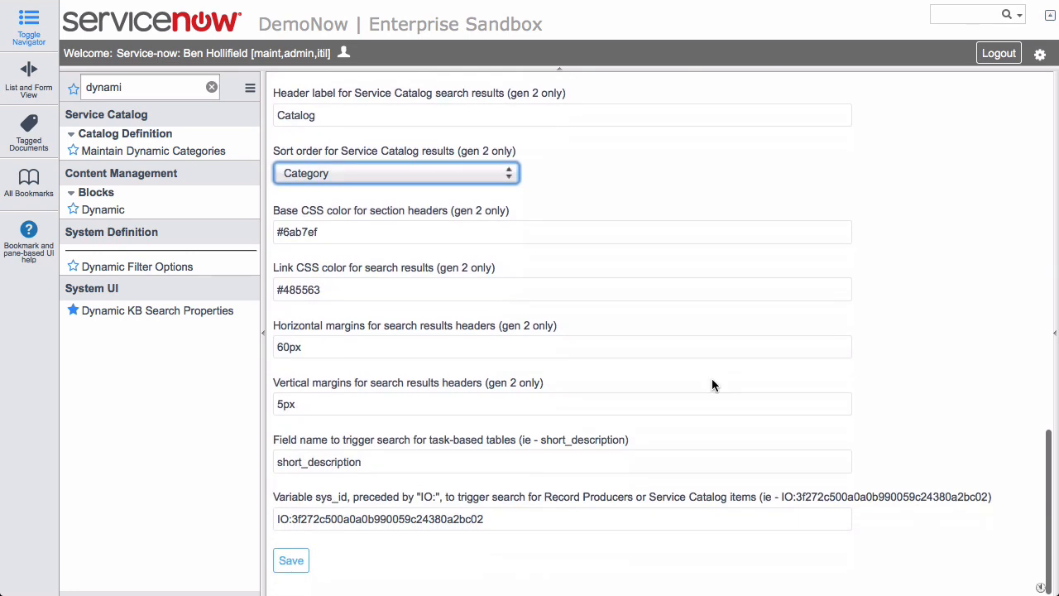
click(386, 230)
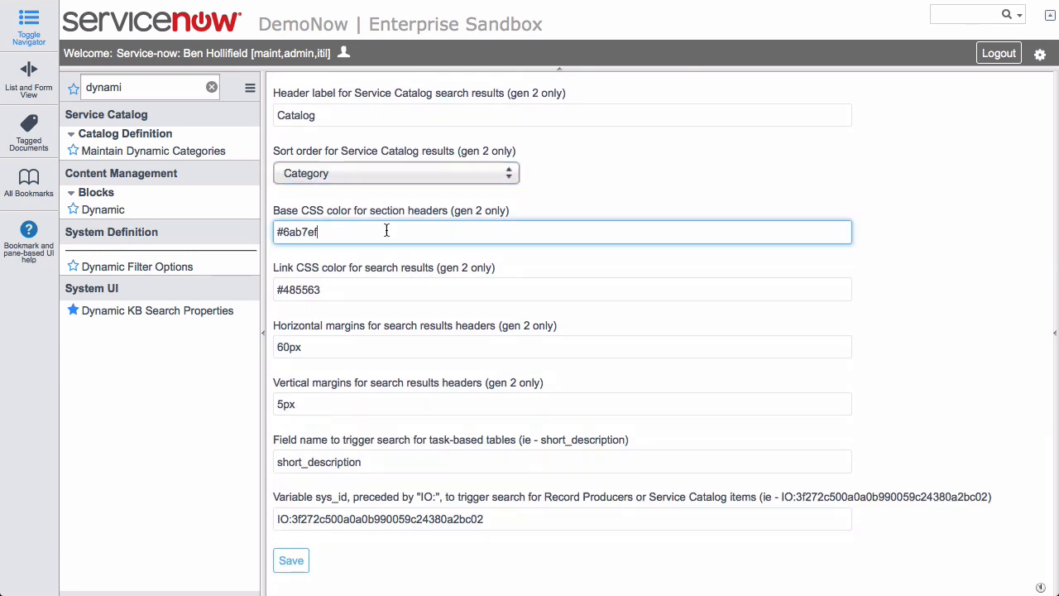
double_click(387, 231)
click(371, 231)
- Examine the properties for the field name that triggers search on task-based tables and the variable sys_id for record producers or catalog items
click(472, 460)
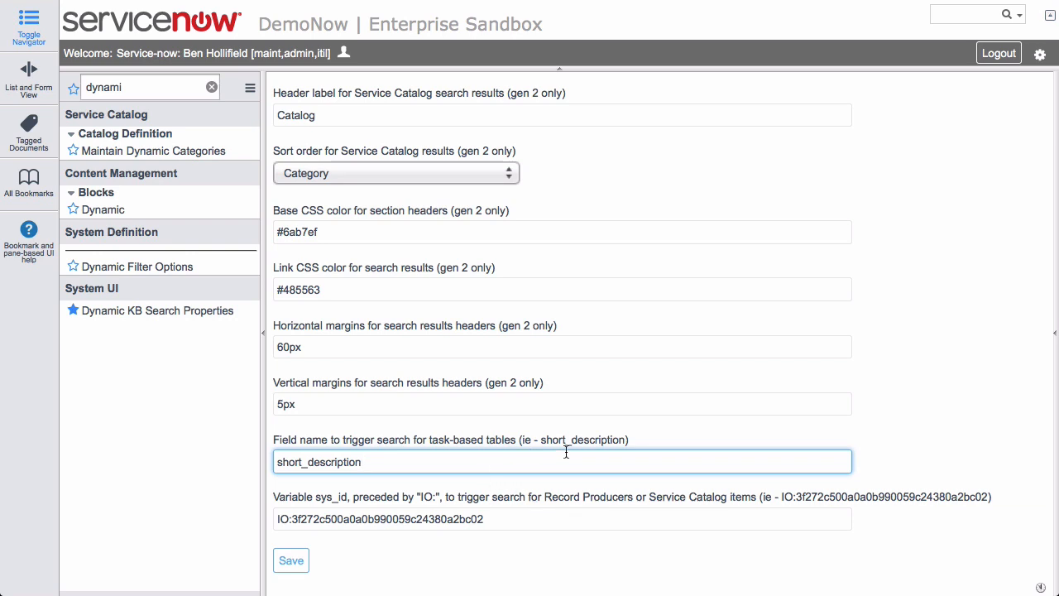
drag(386, 457, 241, 458)
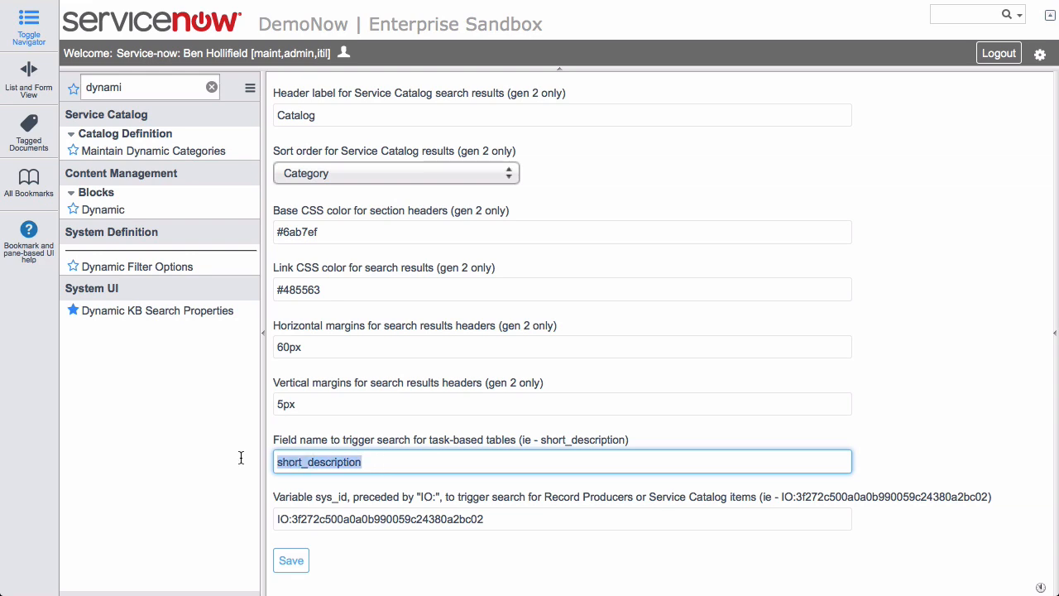
click(372, 448)
double_click(410, 518)
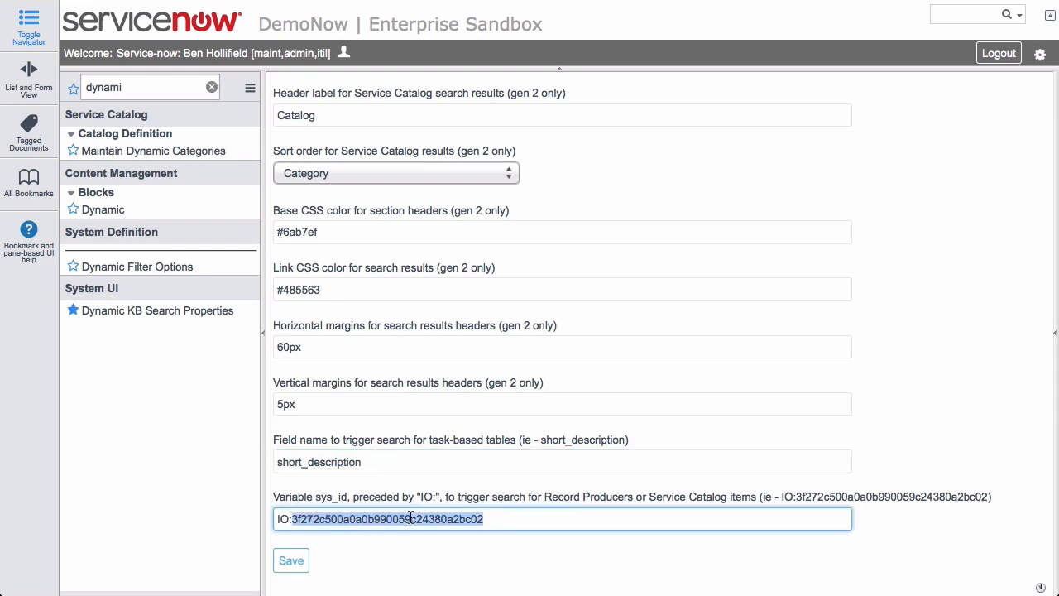
click(516, 518)
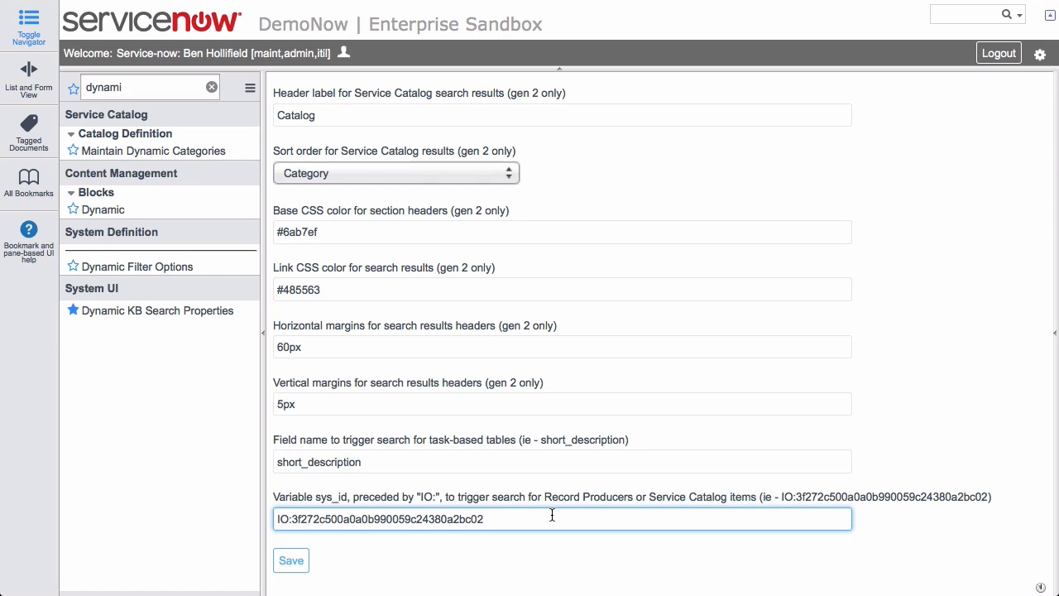
double_click(428, 519)
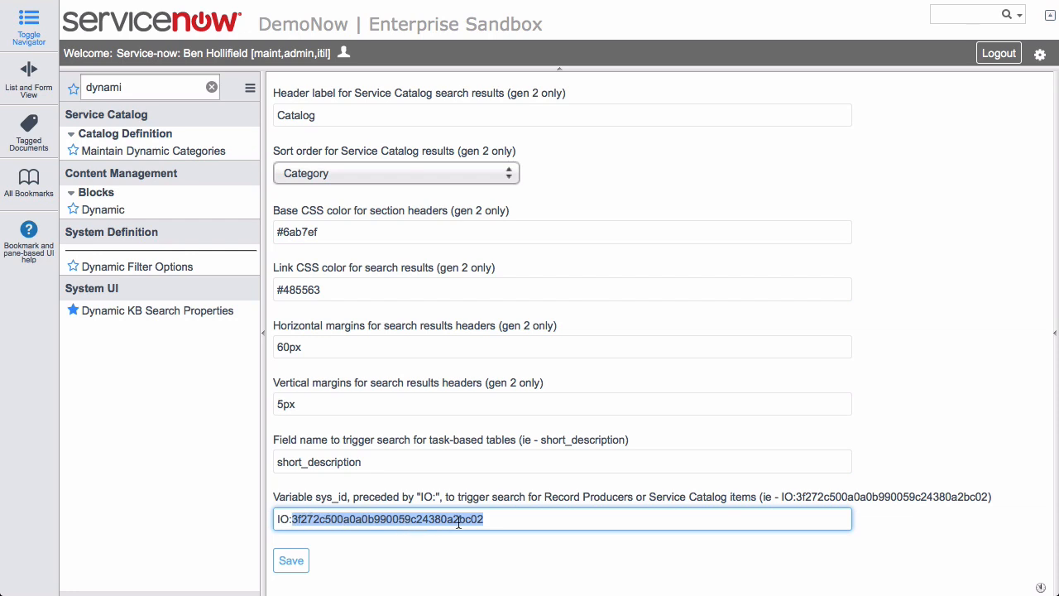
click(499, 518)
double_click(439, 519)
click(408, 521)
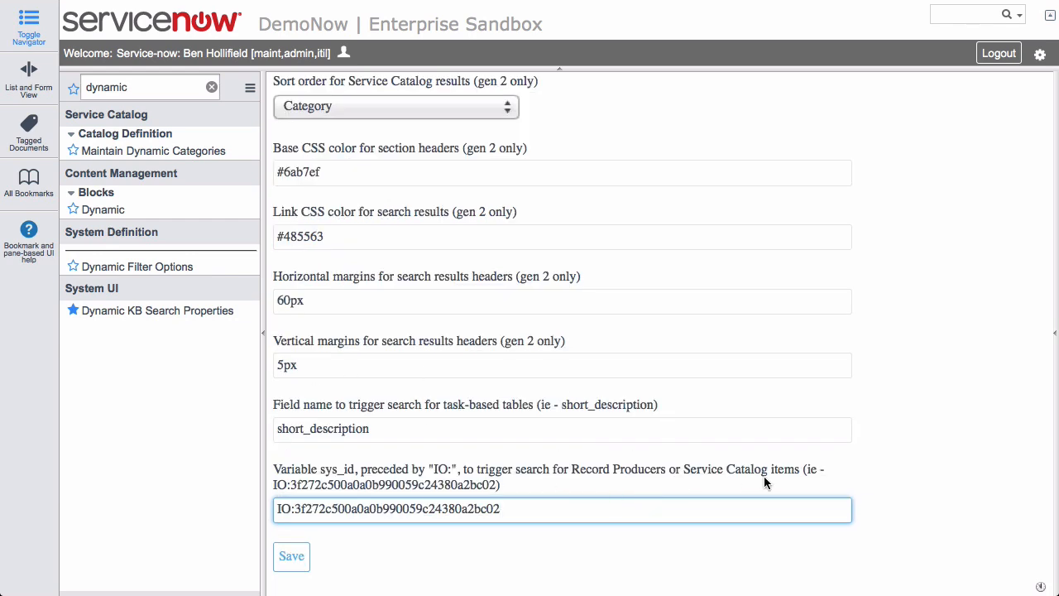
- On a new incident form, open the form layout, select Dynamic Knowledge Search among the chosen fields and save the layout
click(166, 89)
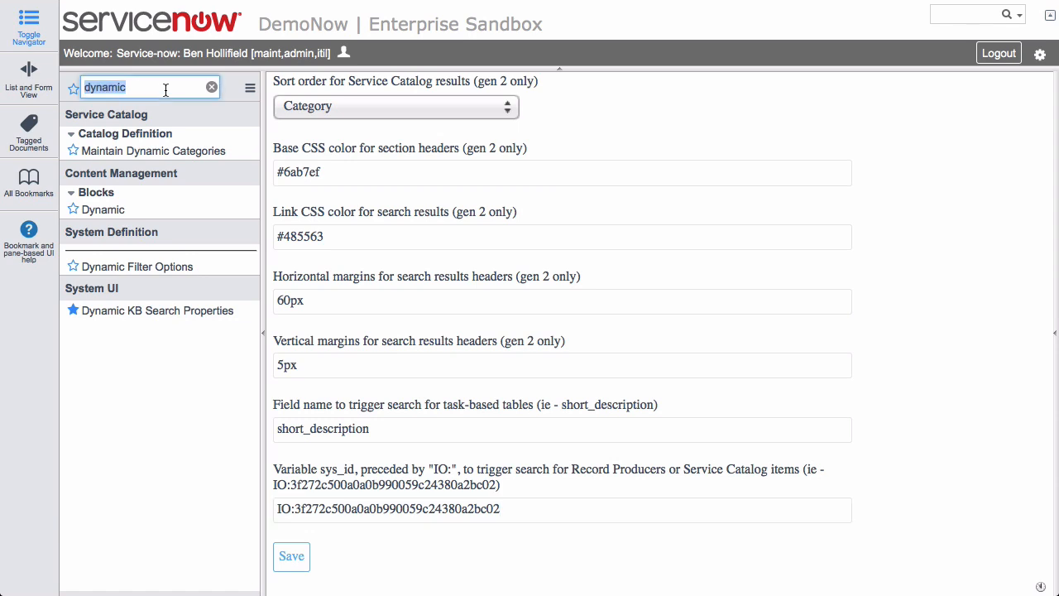
text(incident.f)
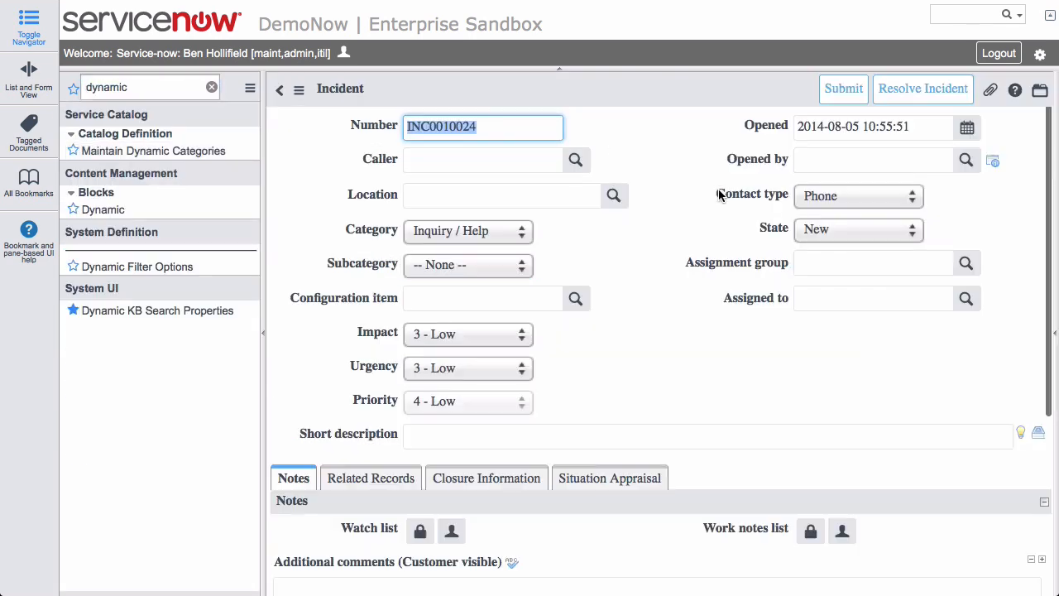
right_click(677, 92)
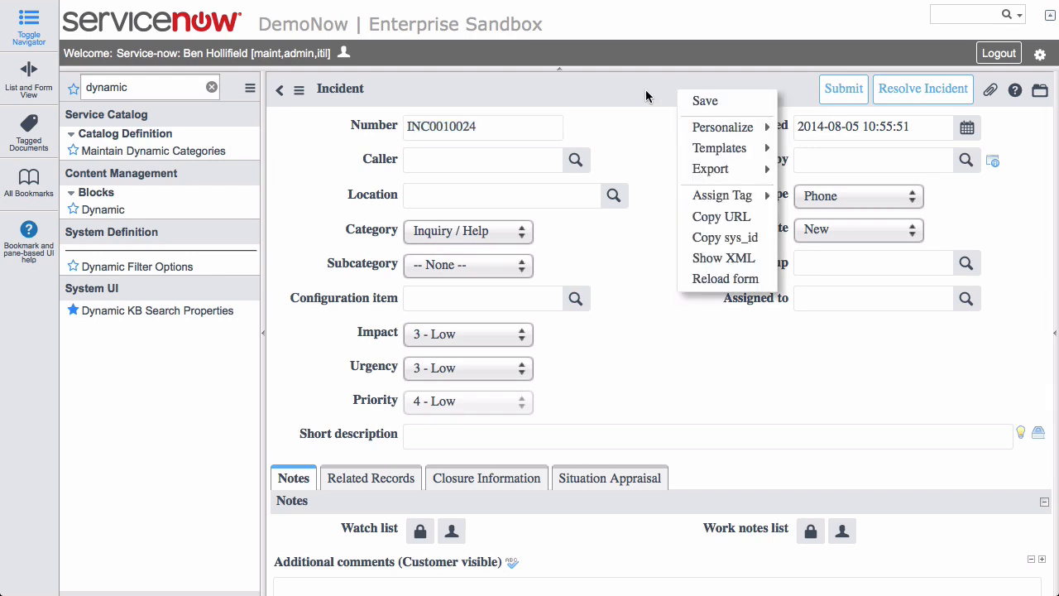
mouse_move(712, 128)
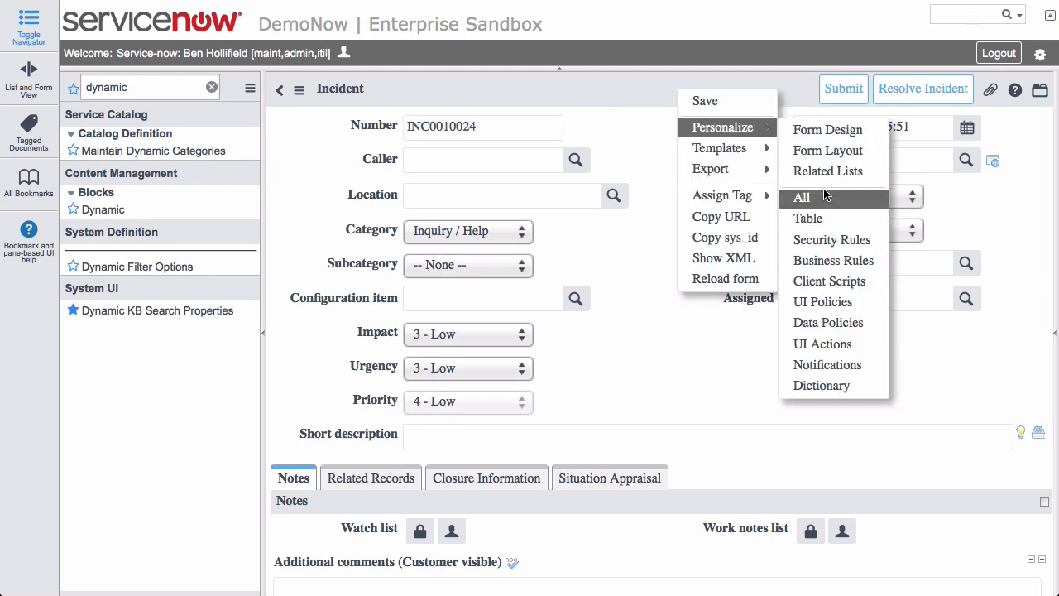
click(818, 151)
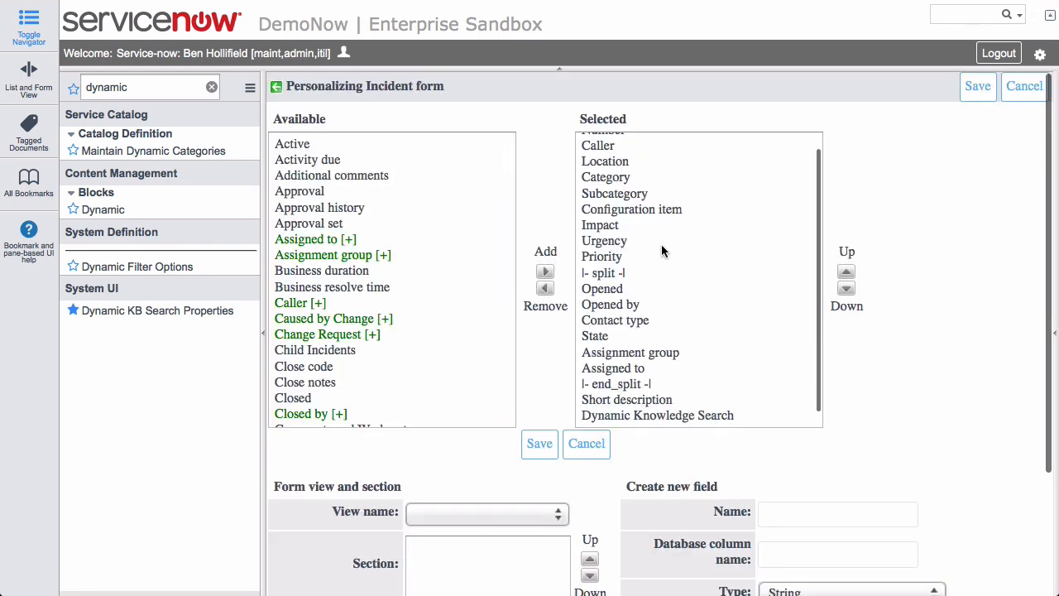
click(690, 403)
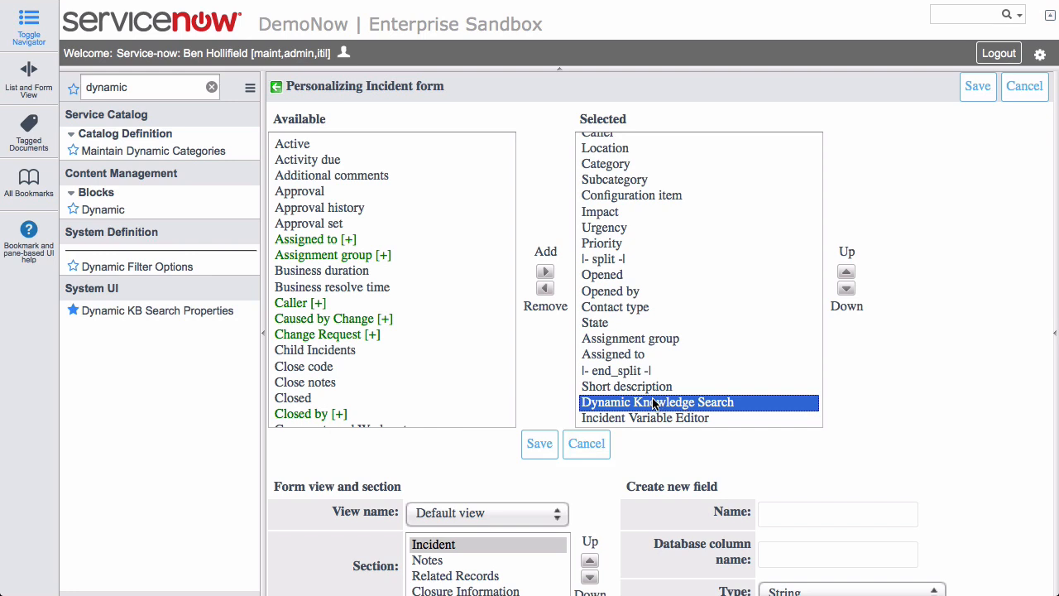
click(540, 443)
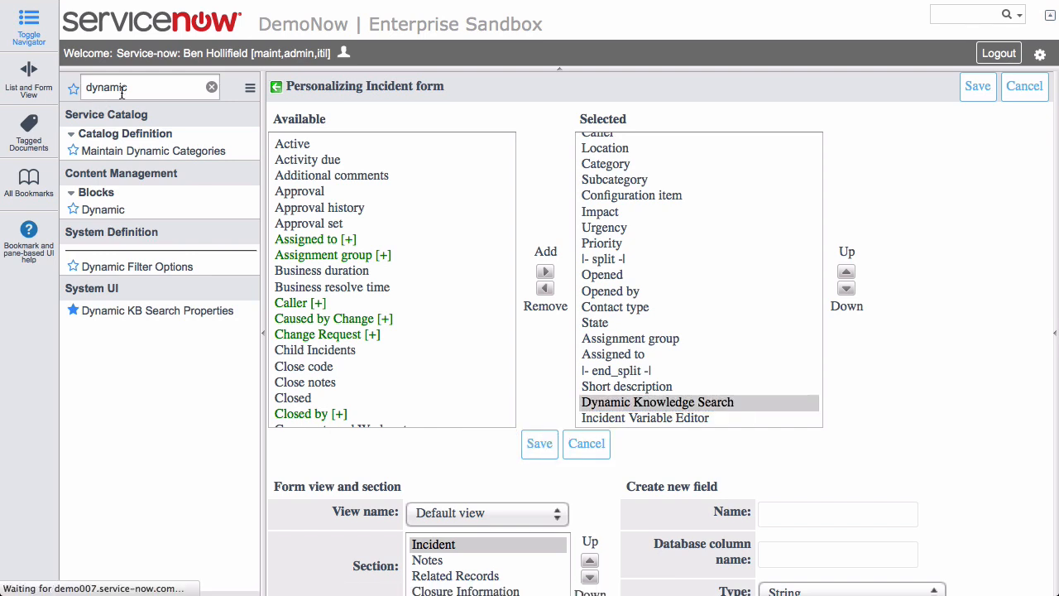
- Filter the navigator for "record prod" and open the Create Incident record producer from Record Producers
click(153, 86)
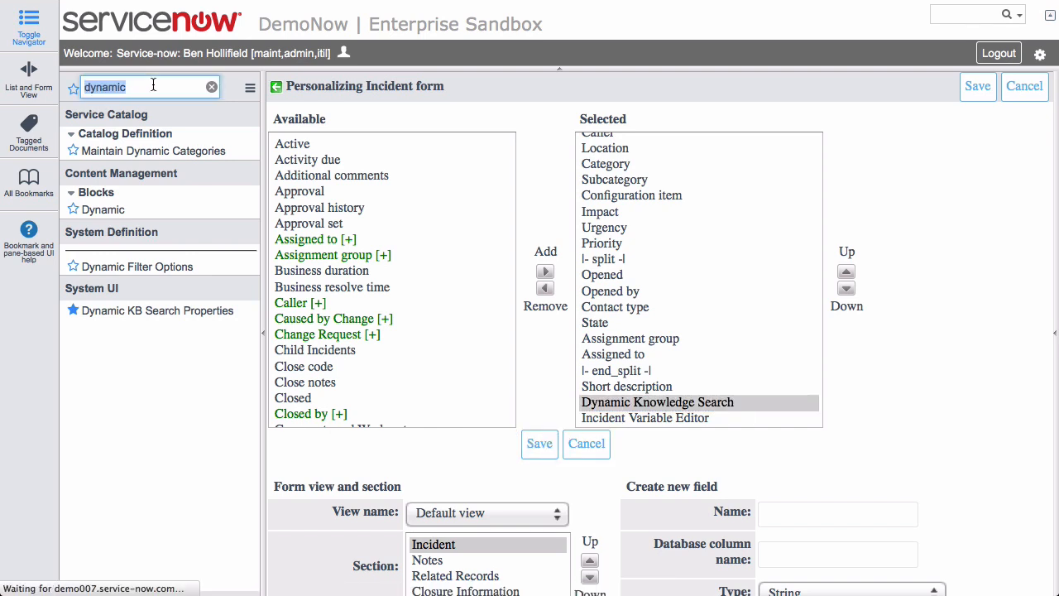
text(record prod)
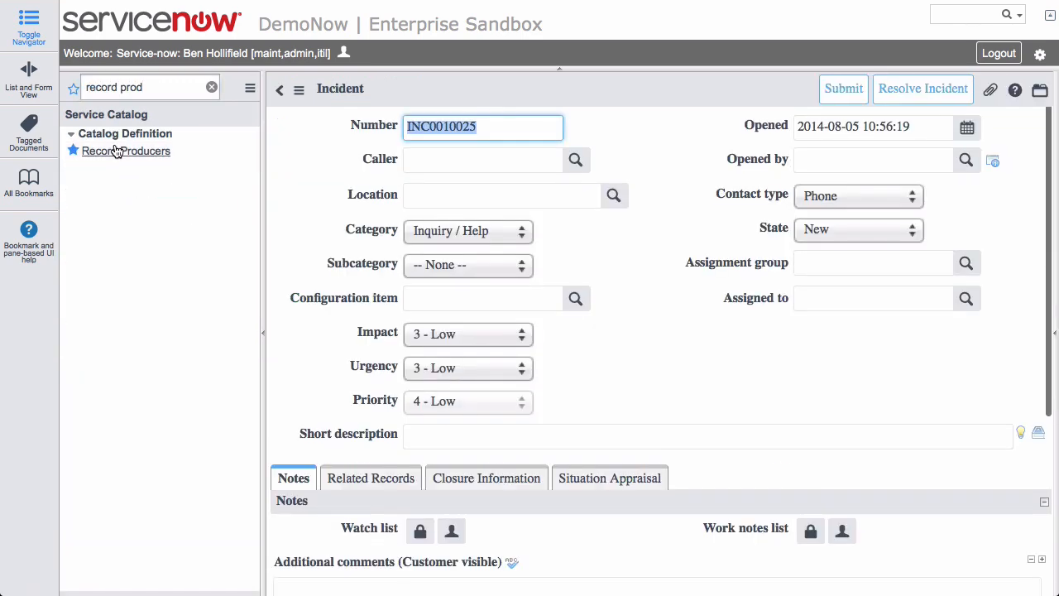
click(116, 152)
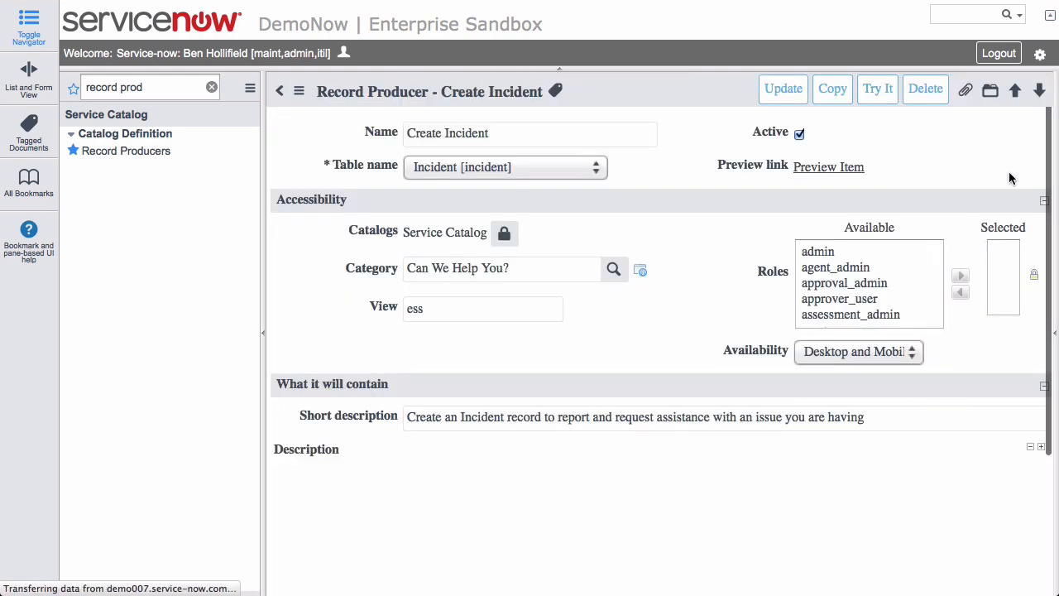
- Show the variables of the Create Incident record producer and open the Dynamic Knowledge Search macro variable
scroll(1011, 177, down, 5)
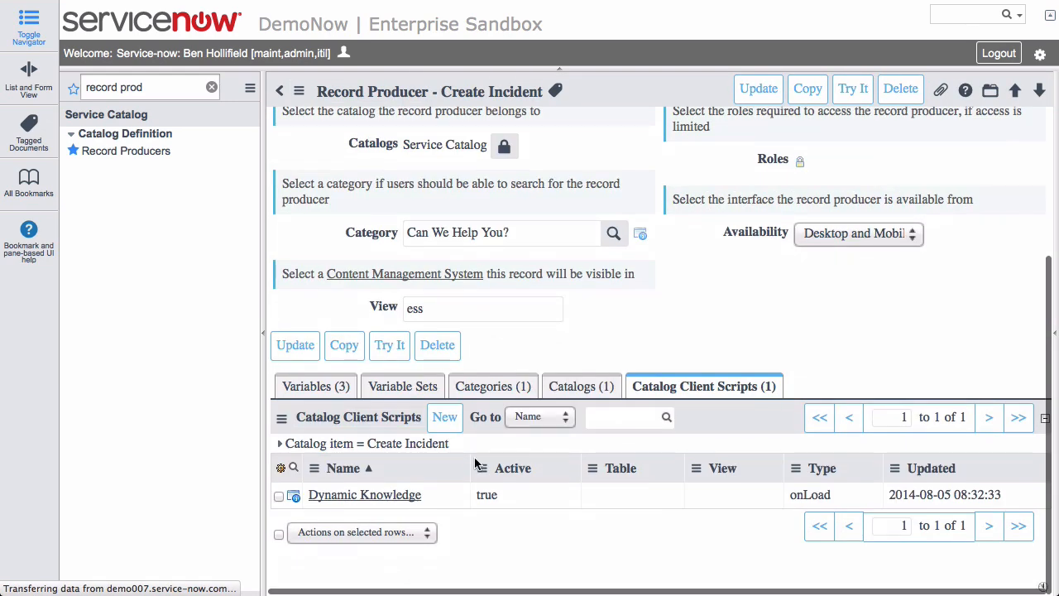
scroll(661, 414, down, 5)
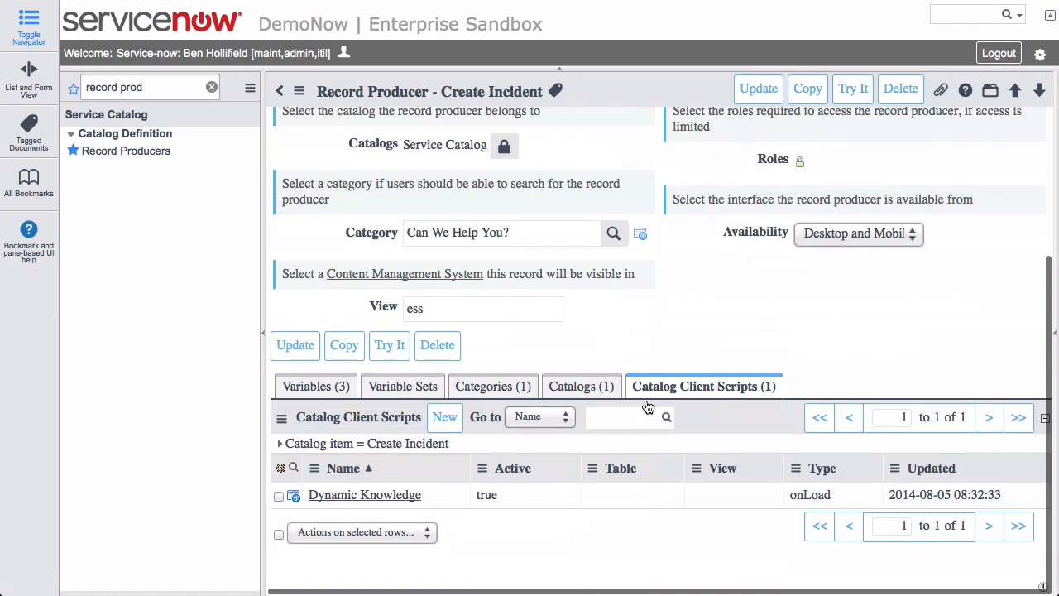
click(318, 388)
scroll(584, 485, down, 1)
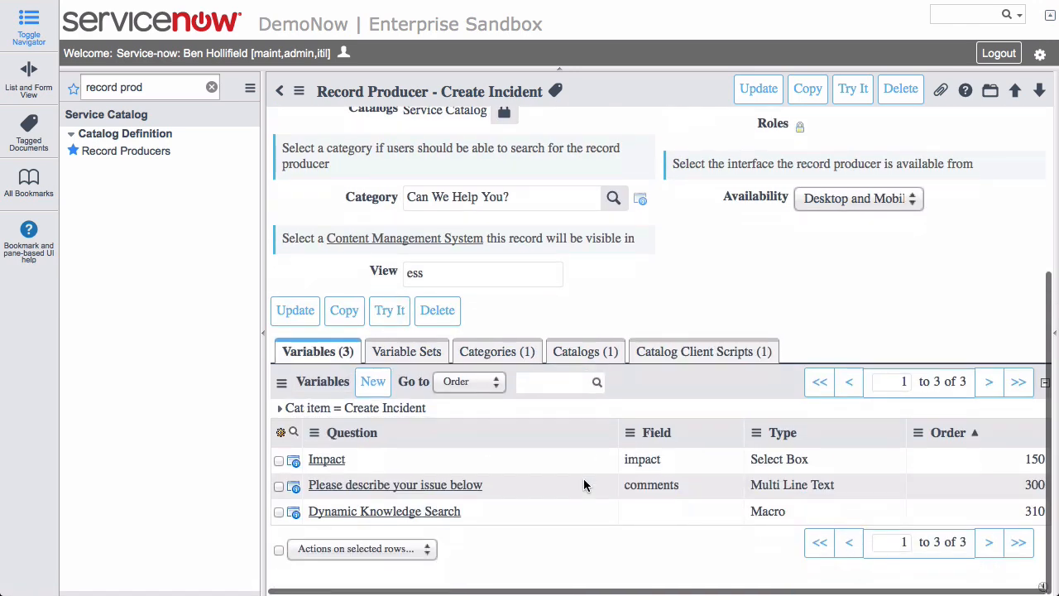
mouse_move(294, 515)
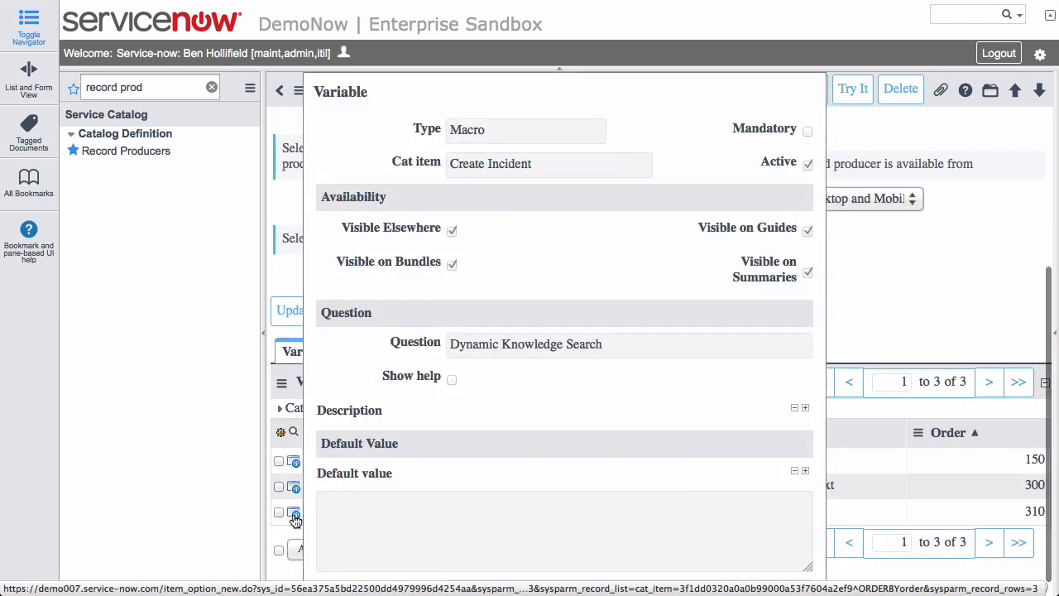
click(295, 516)
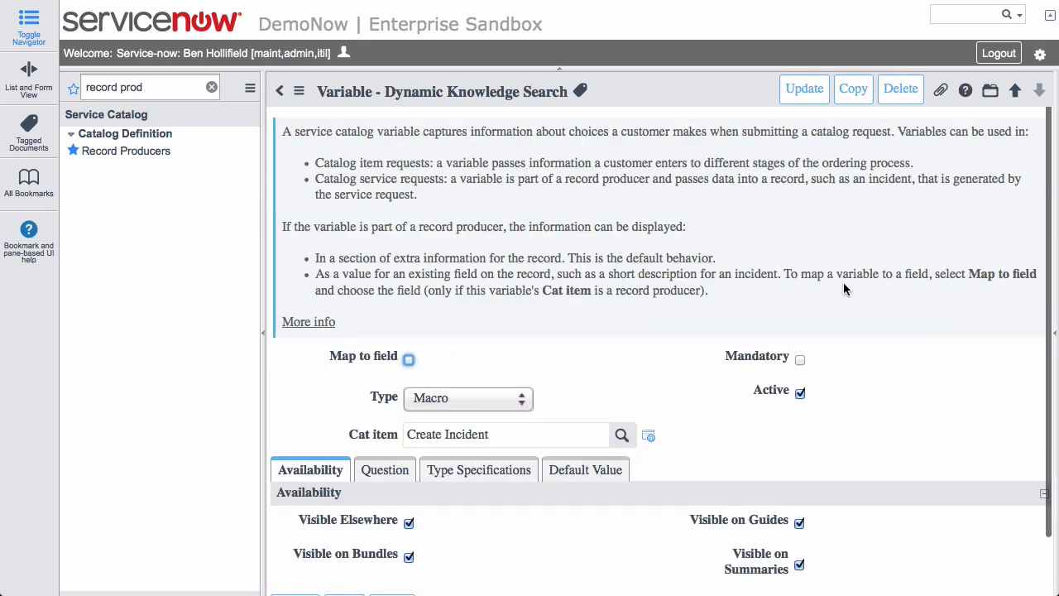
- Review the variable's question and macro type specification, and update the variable to return to the record producer
scroll(843, 282, down, 2)
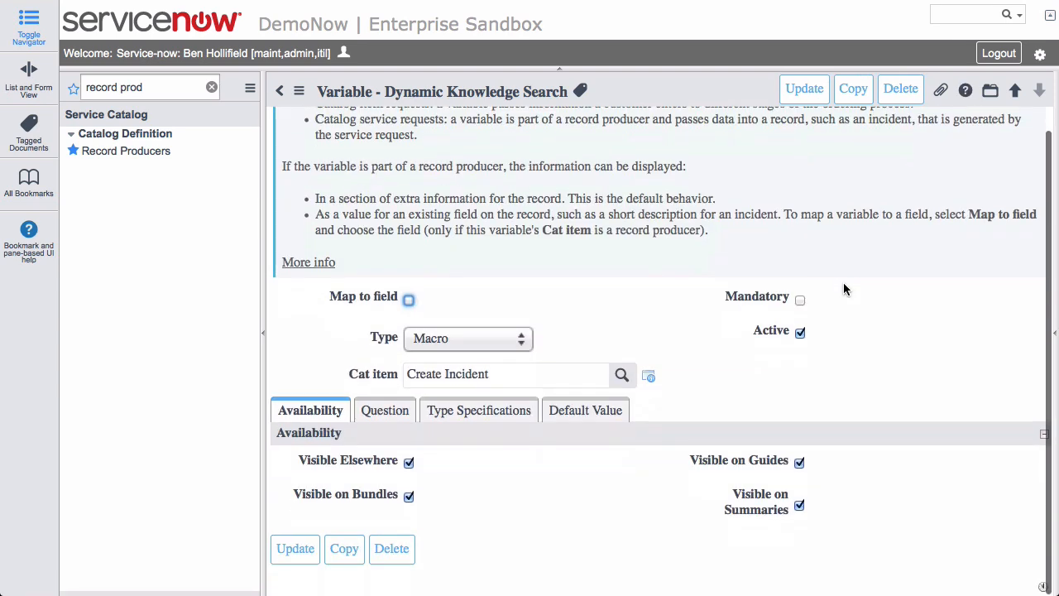
click(378, 413)
scroll(719, 527, down, 3)
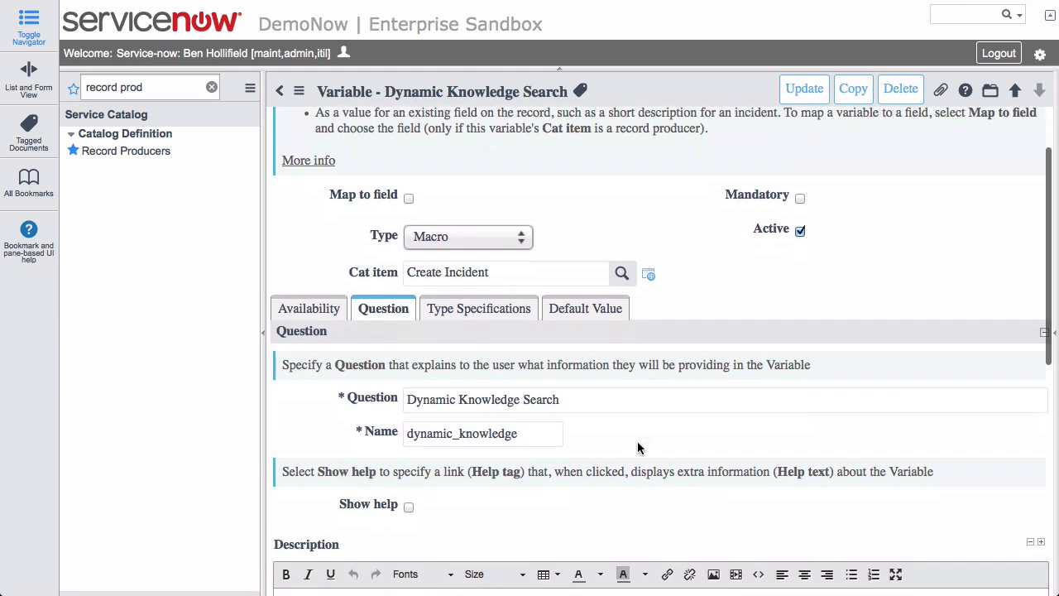
click(494, 317)
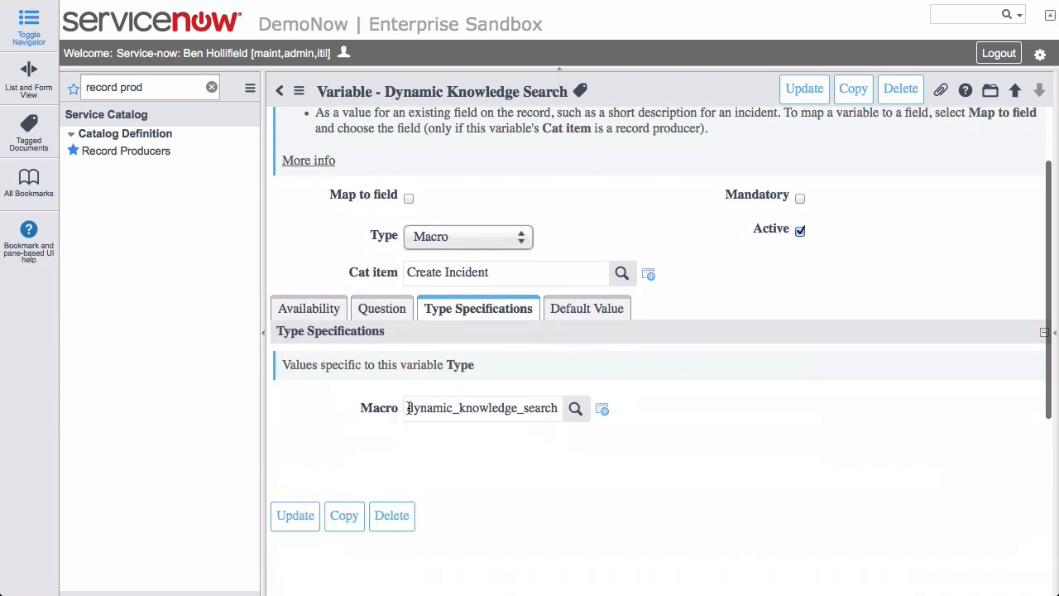
drag(408, 407, 574, 408)
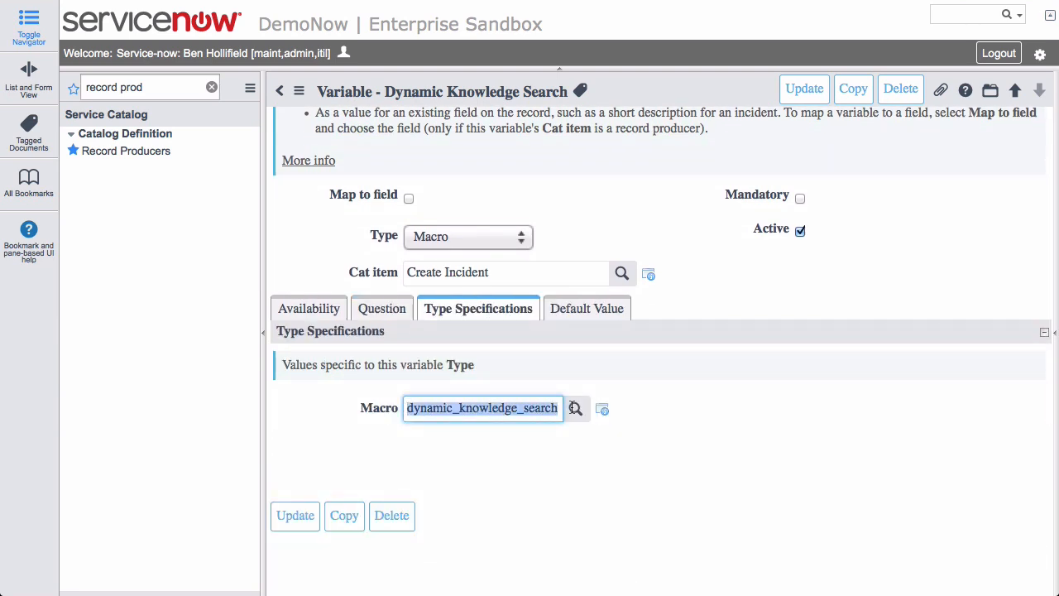
scroll(709, 292, up, 2)
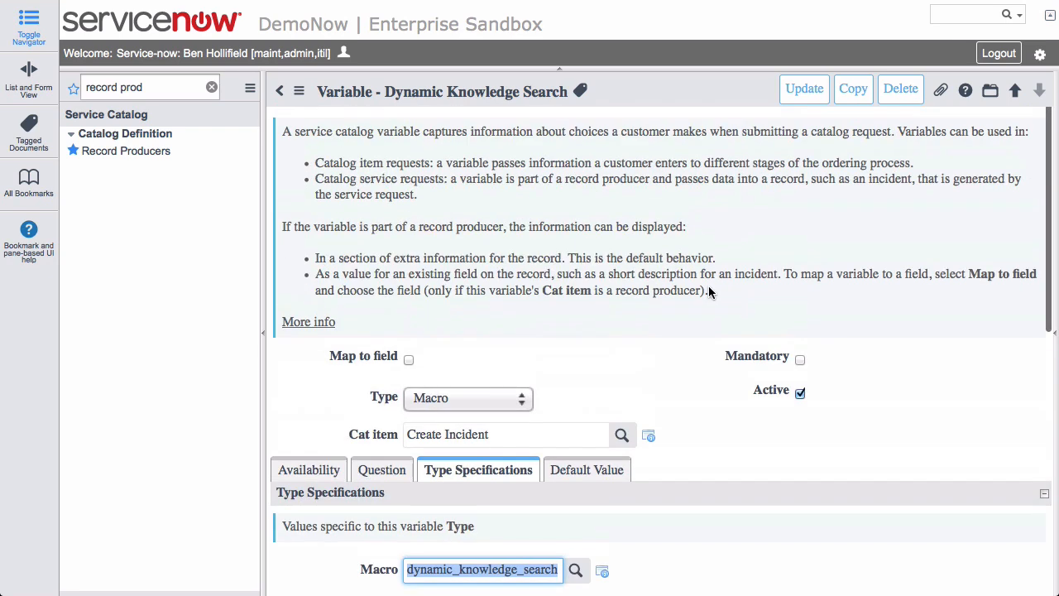
click(802, 89)
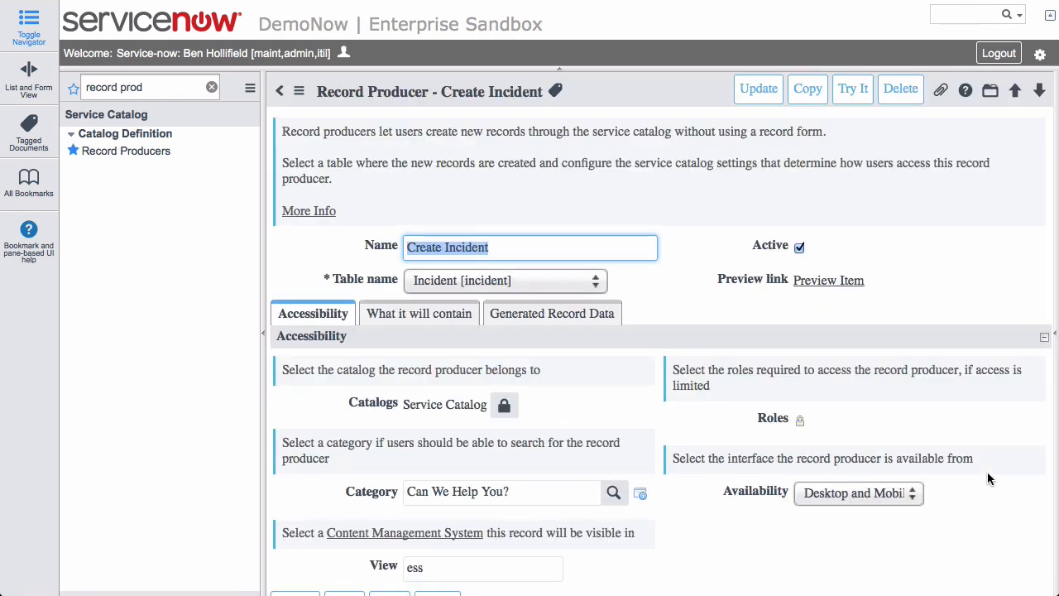
- Open the "Please describe your issue below" variable of the Create Incident record producer
scroll(988, 478, down, 3)
scroll(988, 477, down, 5)
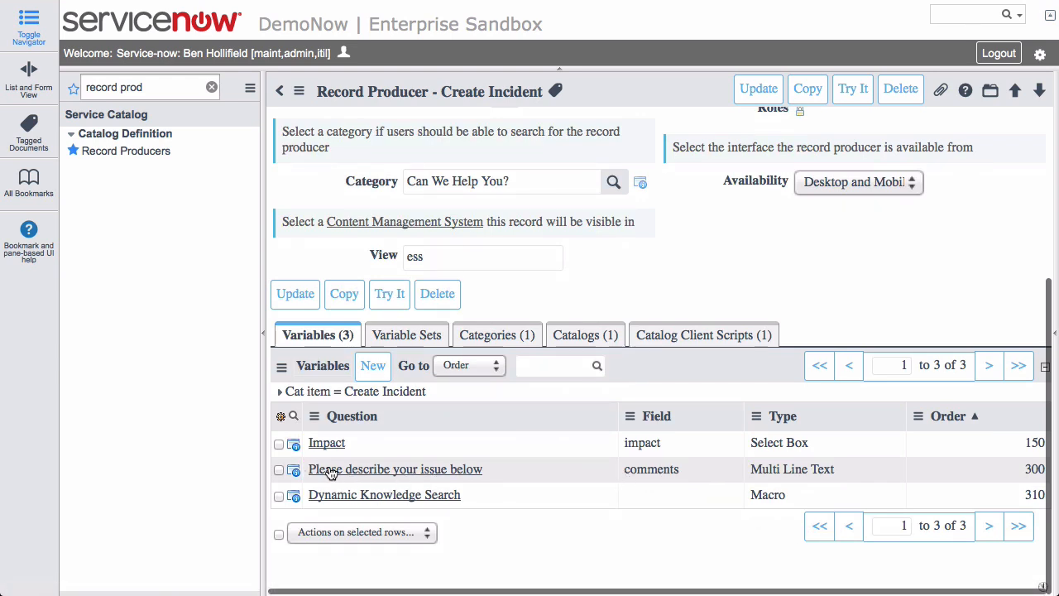
mouse_move(294, 472)
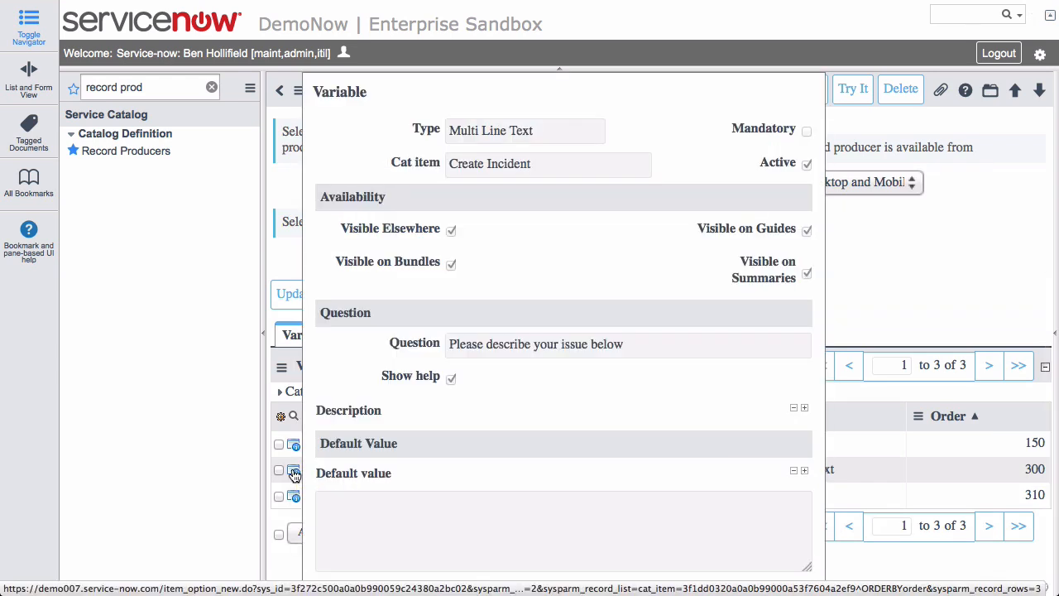
click(294, 472)
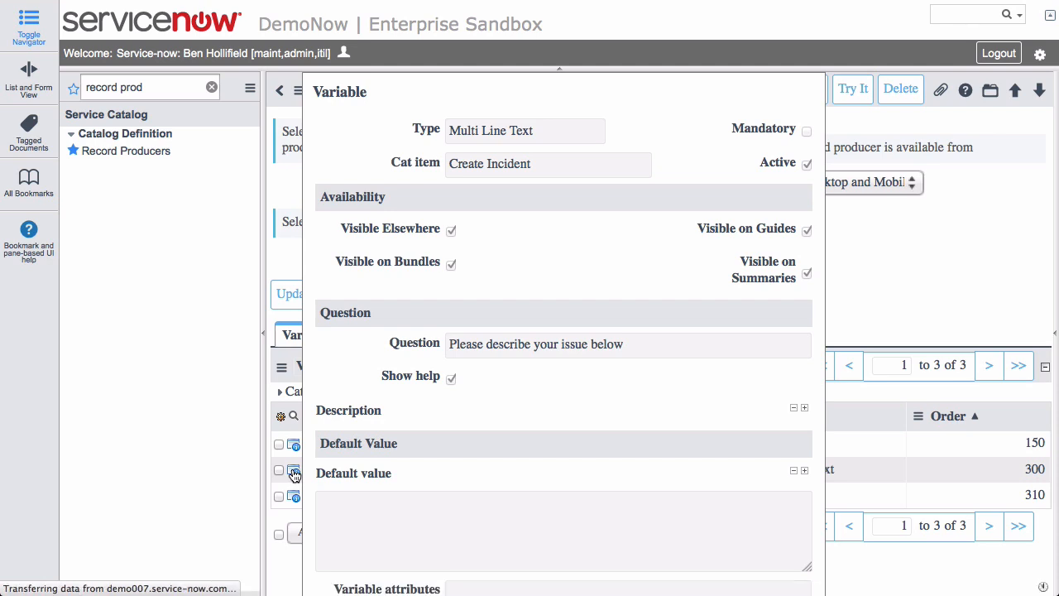
- Bring up the sys_id of the "Please describe your issue below" variable for copying
right_click(710, 91)
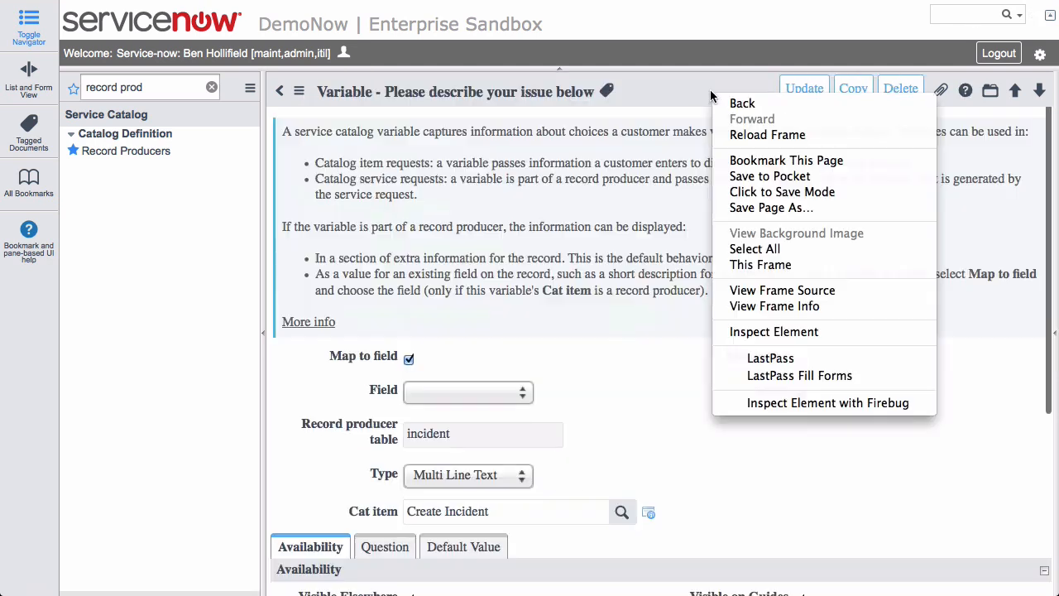
click(676, 91)
right_click(676, 91)
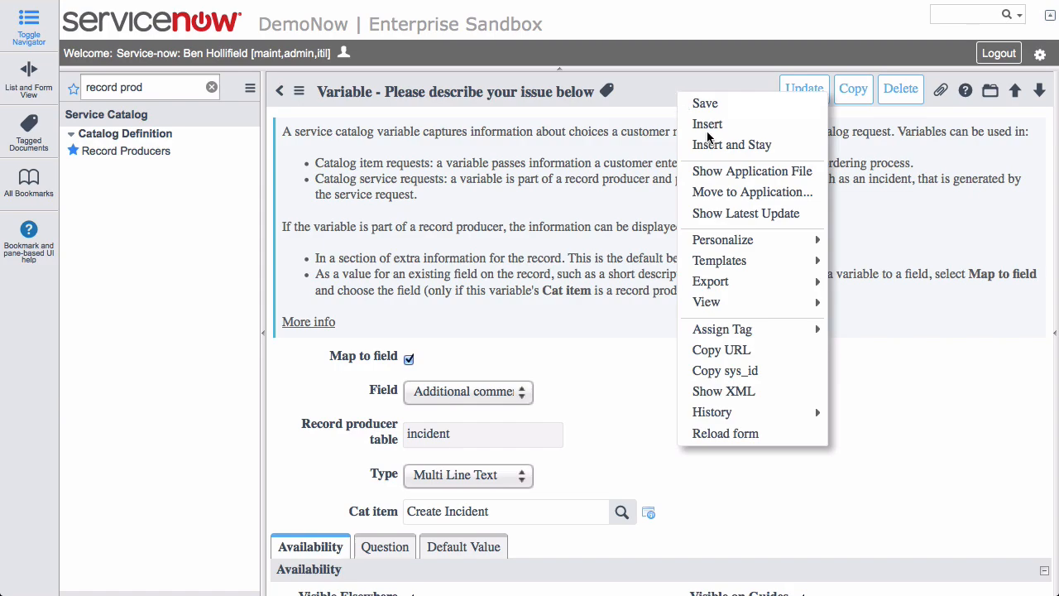
click(755, 370)
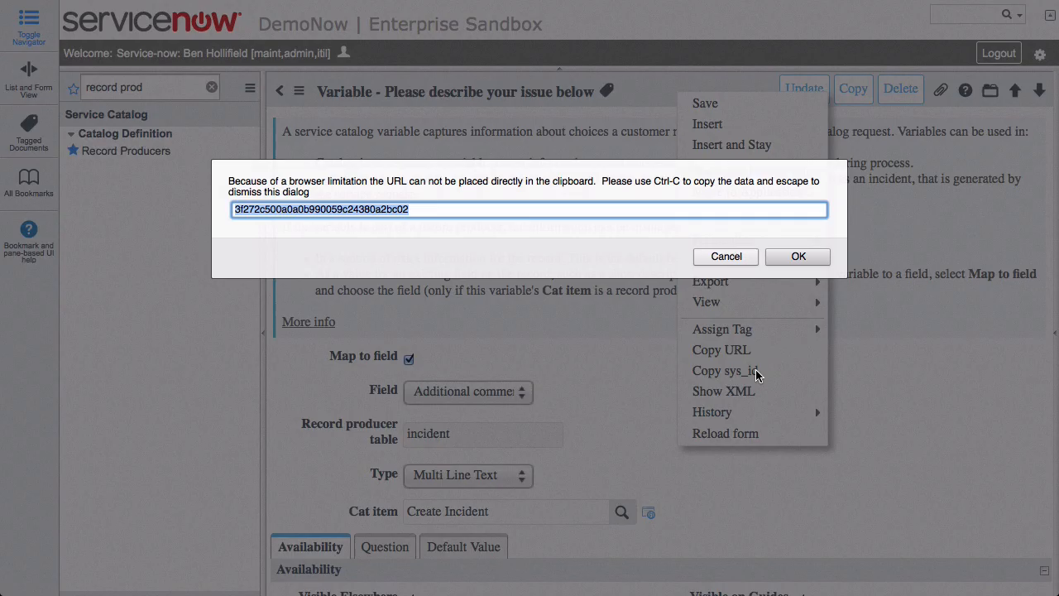
- Dismiss the sys_id copy dialog, filter the navigator for "dynamic" and open the Dynamic KB Search Properties
click(726, 257)
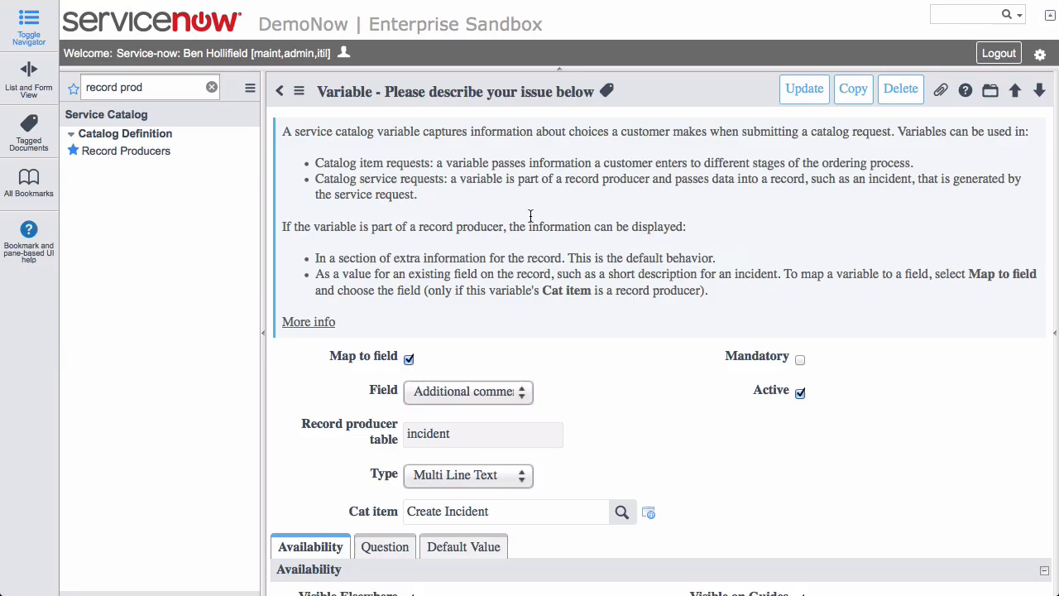
triple_click(152, 90)
text(dynamic)
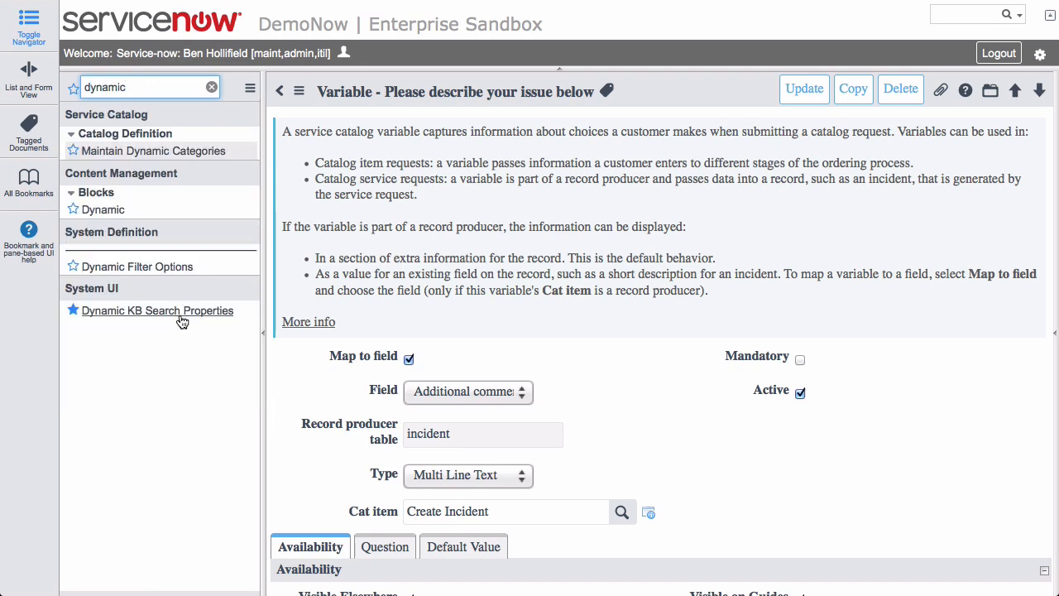
click(173, 311)
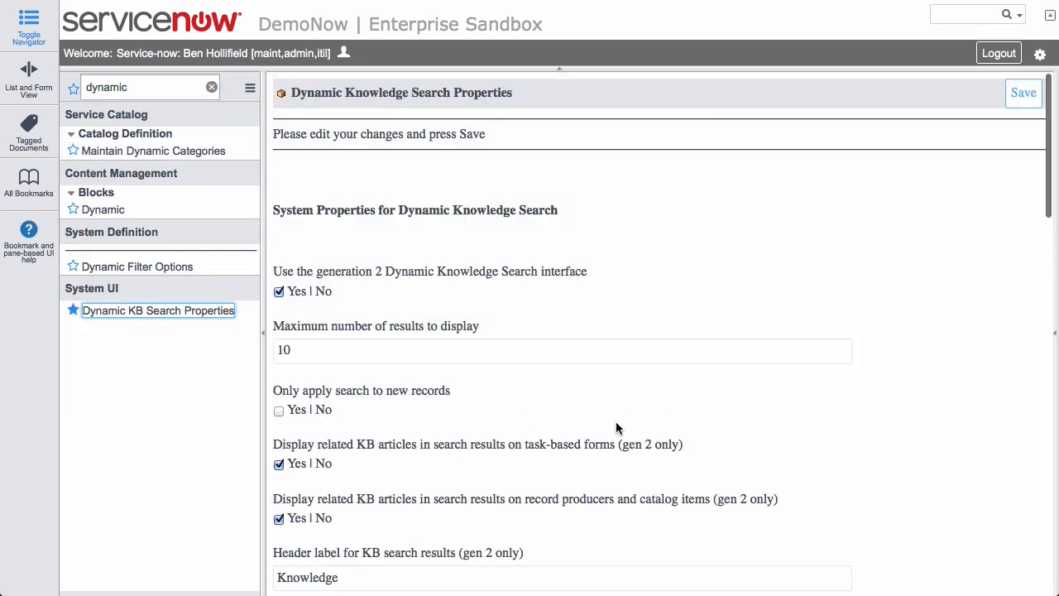
- Check the variable sys_id after "IO:" in the search trigger property for record producers or catalog items, and save the properties
scroll(616, 427, down, 10)
double_click(451, 508)
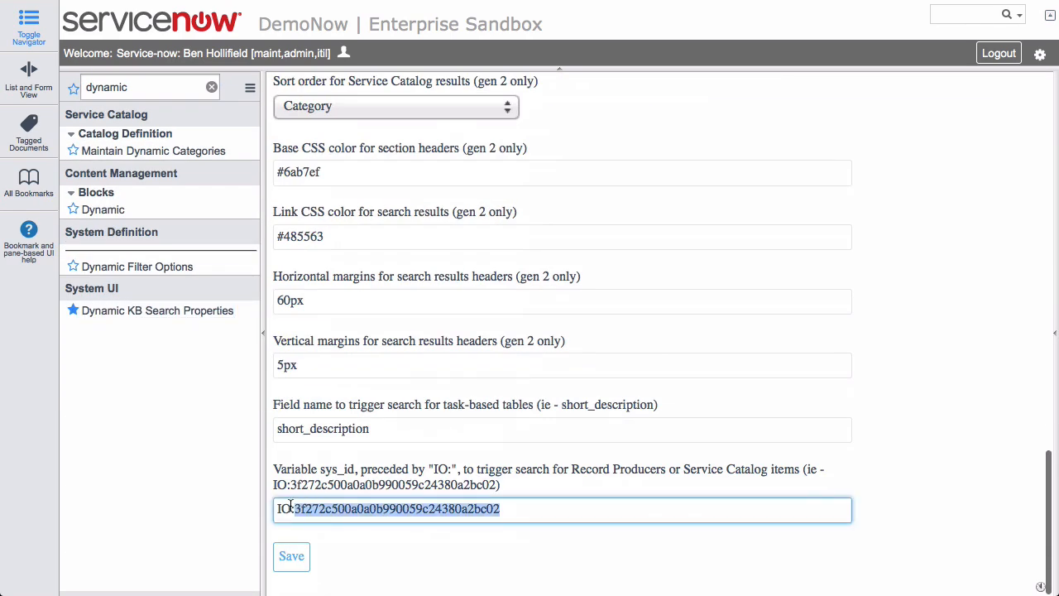
click(644, 501)
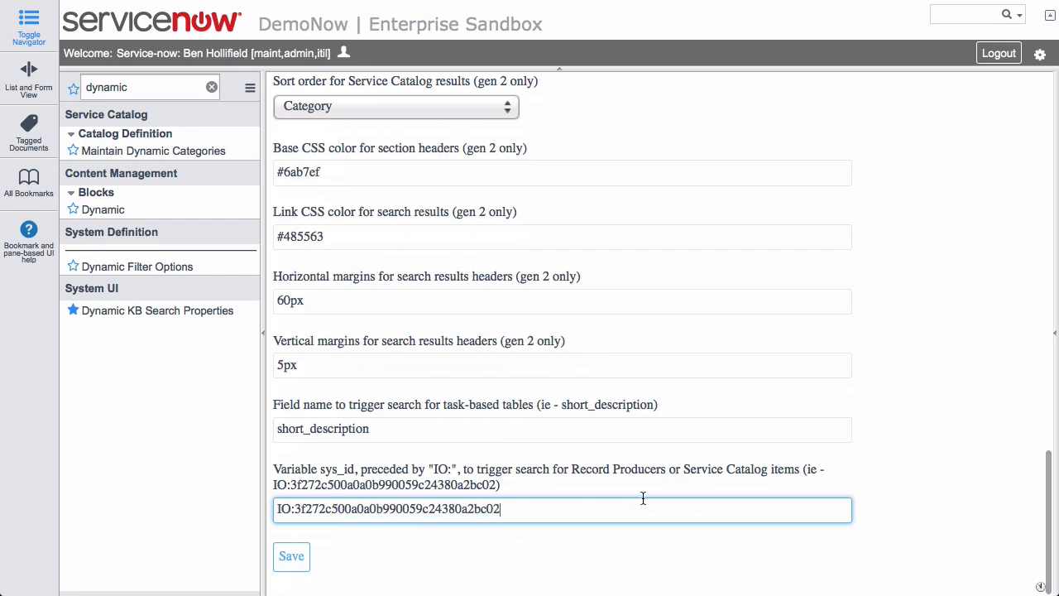
click(292, 557)
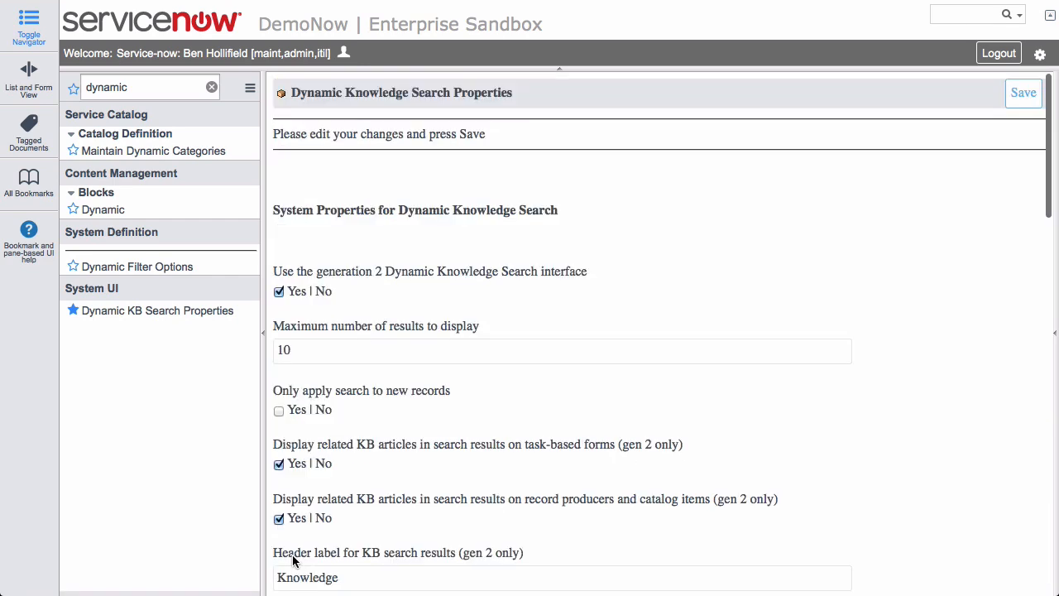